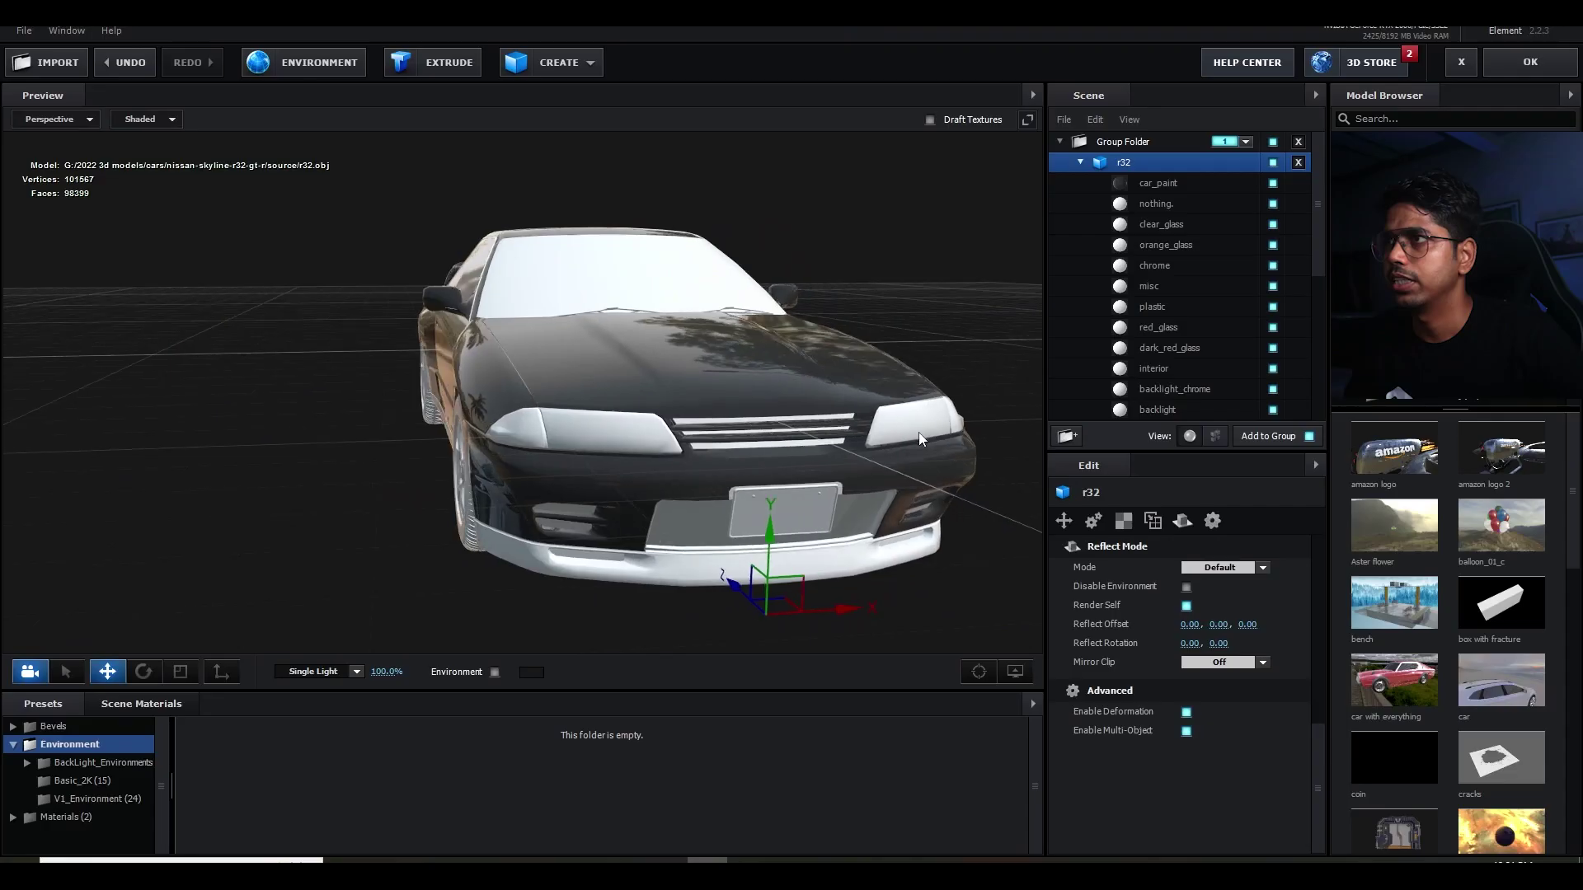
Keep the Default reflection mode and load the 4096×2048 street panorama as car_paint's environment image.
click(1224, 568)
click(1240, 586)
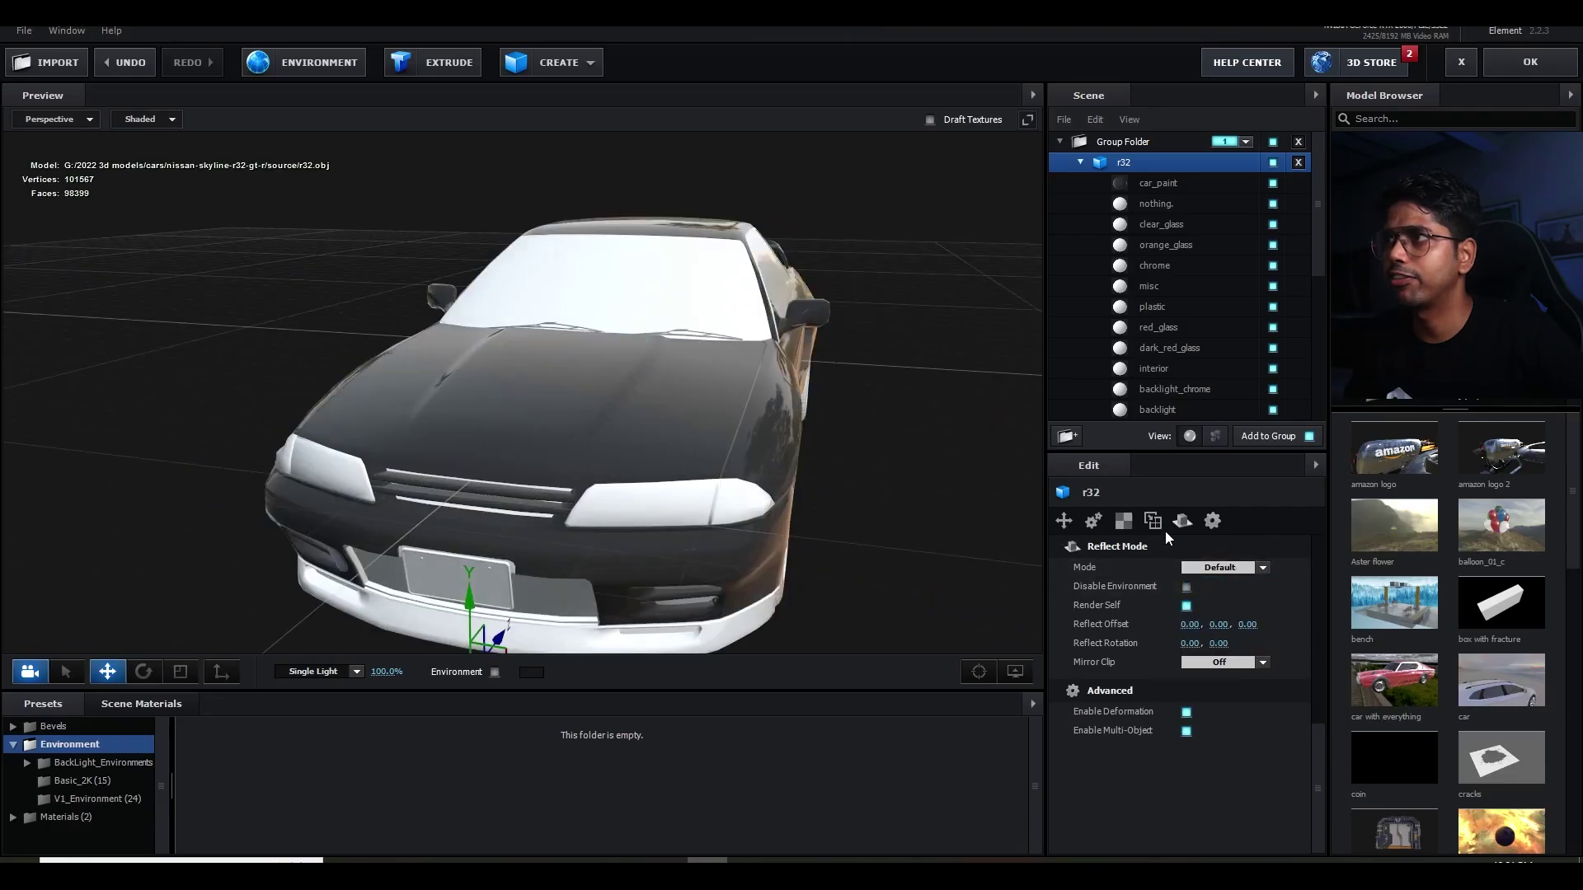
drag(829, 437, 901, 441)
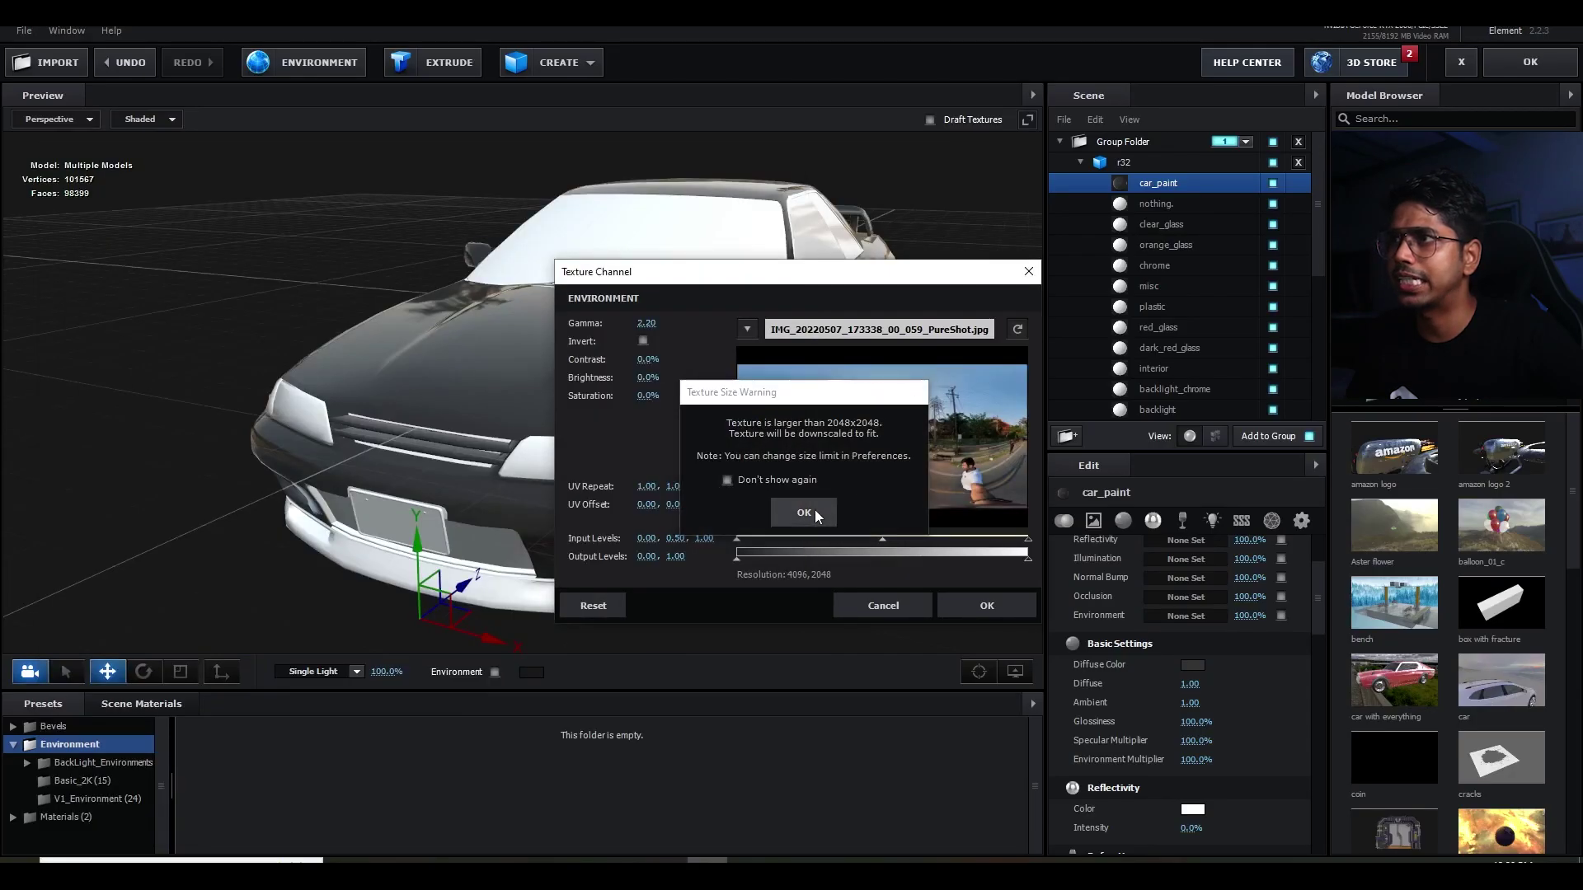
click(815, 509)
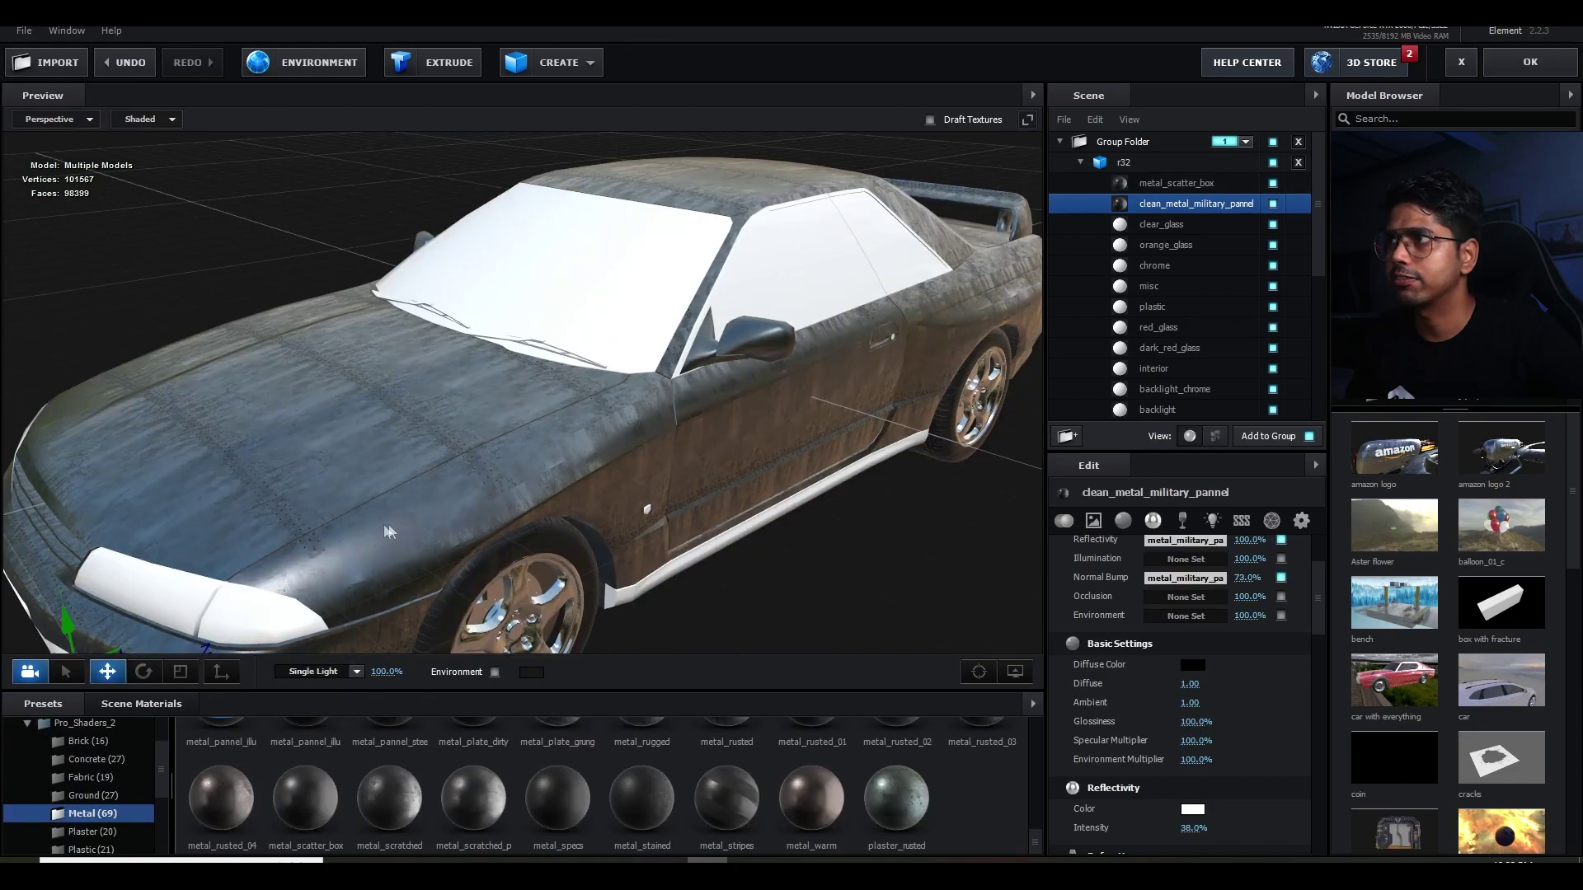
Apply the metal_grunge_rust preset to the car body.
mouse_move(494, 519)
mouse_down()
mouse_move(467, 519)
mouse_move(524, 517)
mouse_up()
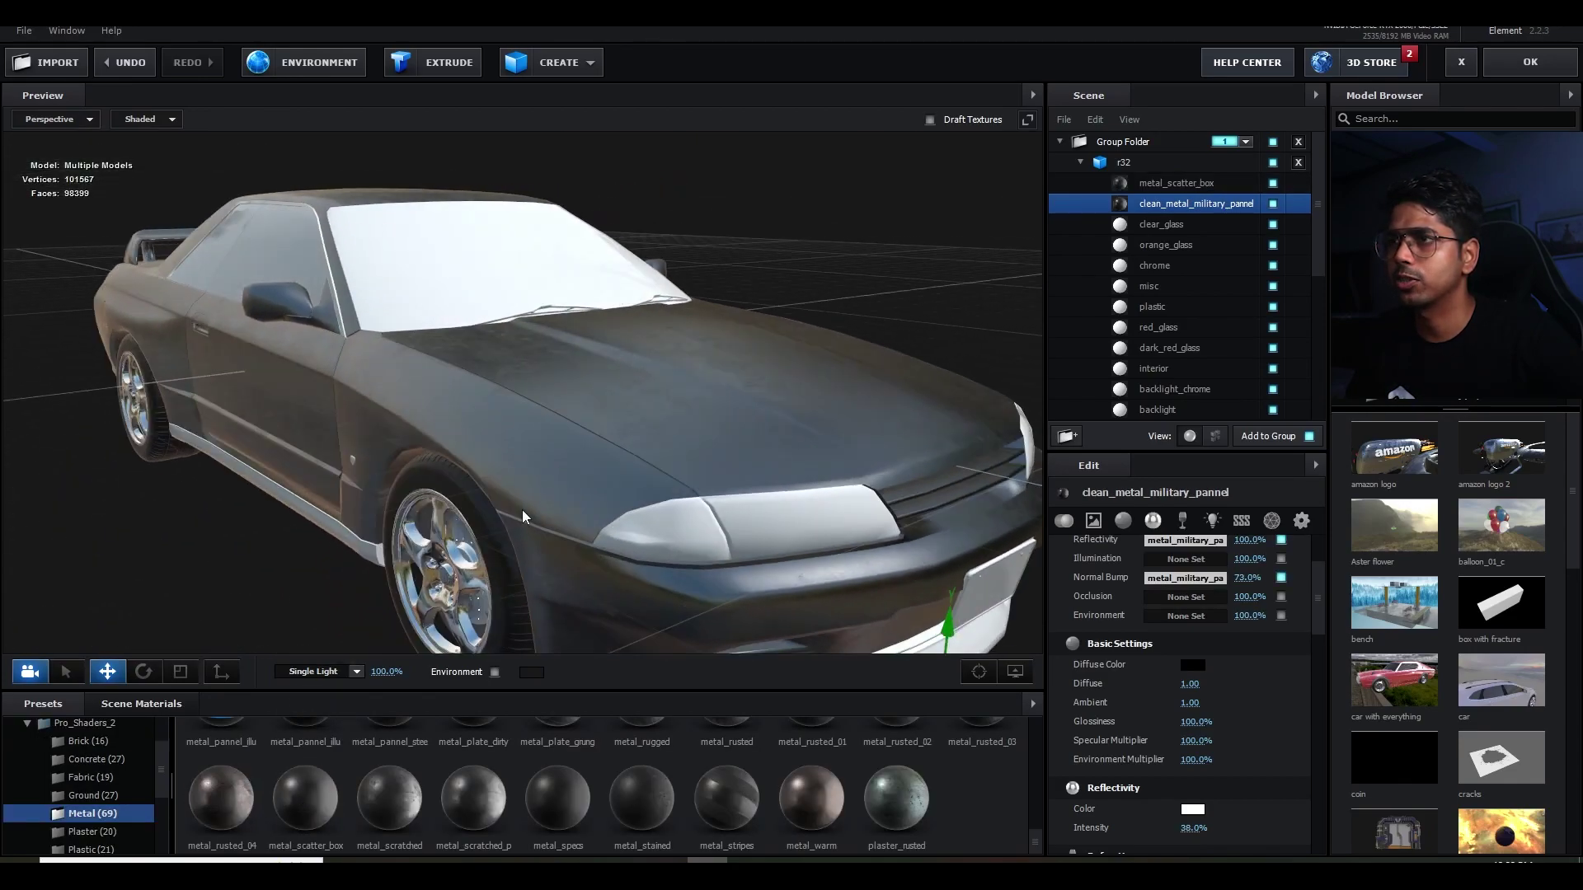
scroll(578, 783, up, 5)
drag(221, 825, 653, 600)
scroll(605, 789, up, 1)
scroll(605, 790, up, 1)
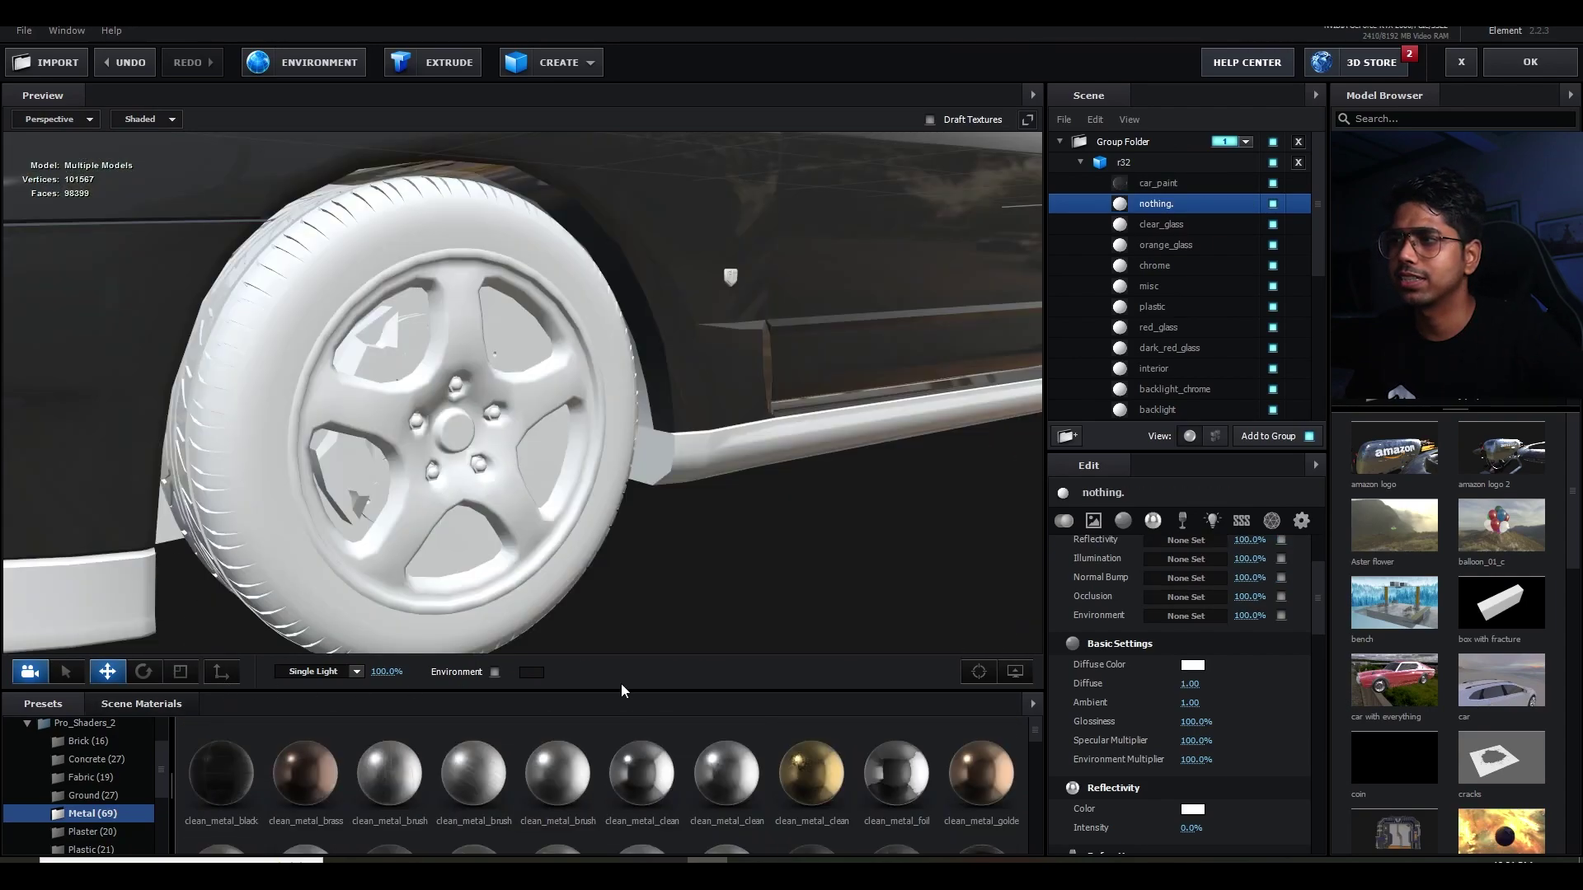
Give the wheel rims clean shiny metal and the window glass metal_grunge_rust.
drag(534, 550, 568, 568)
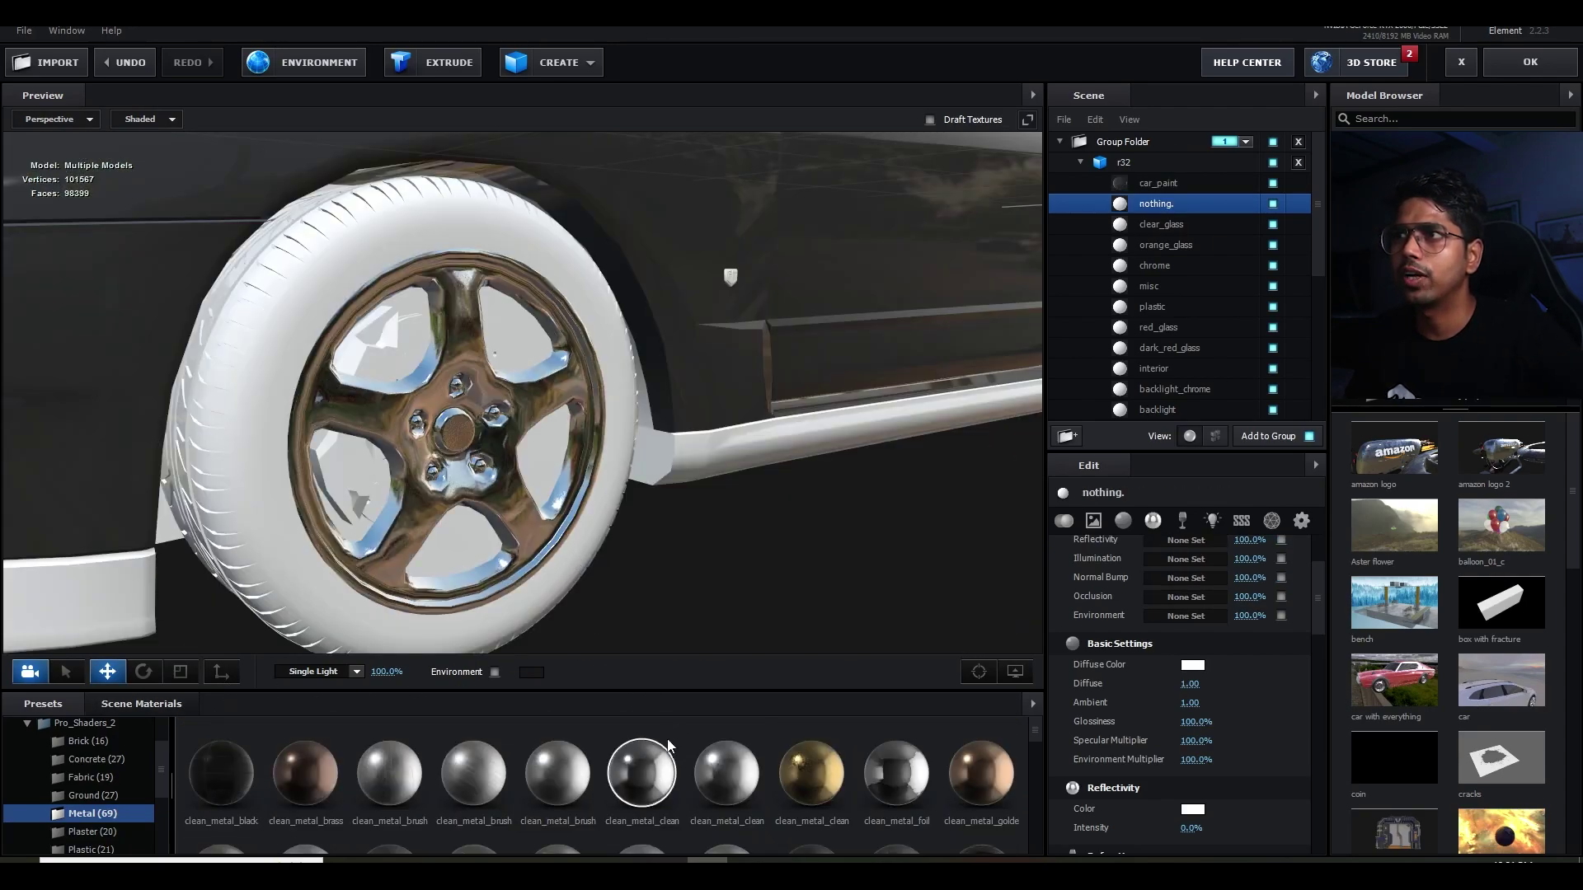
mouse_move(384, 506)
mouse_down()
mouse_move(370, 498)
mouse_move(392, 502)
mouse_up()
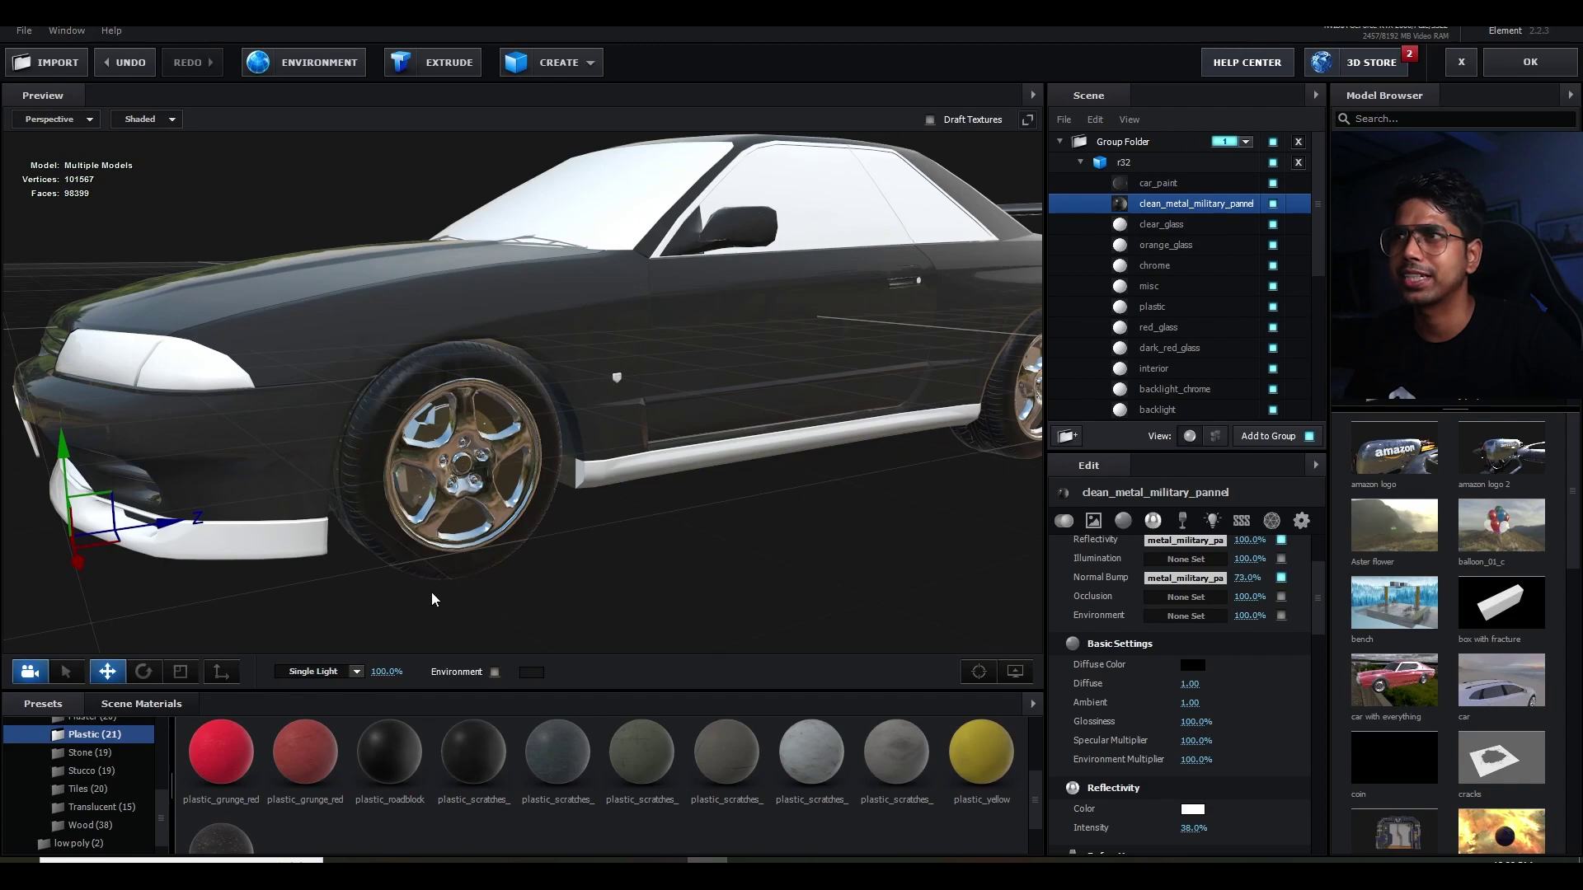
scroll(423, 599, down, 3)
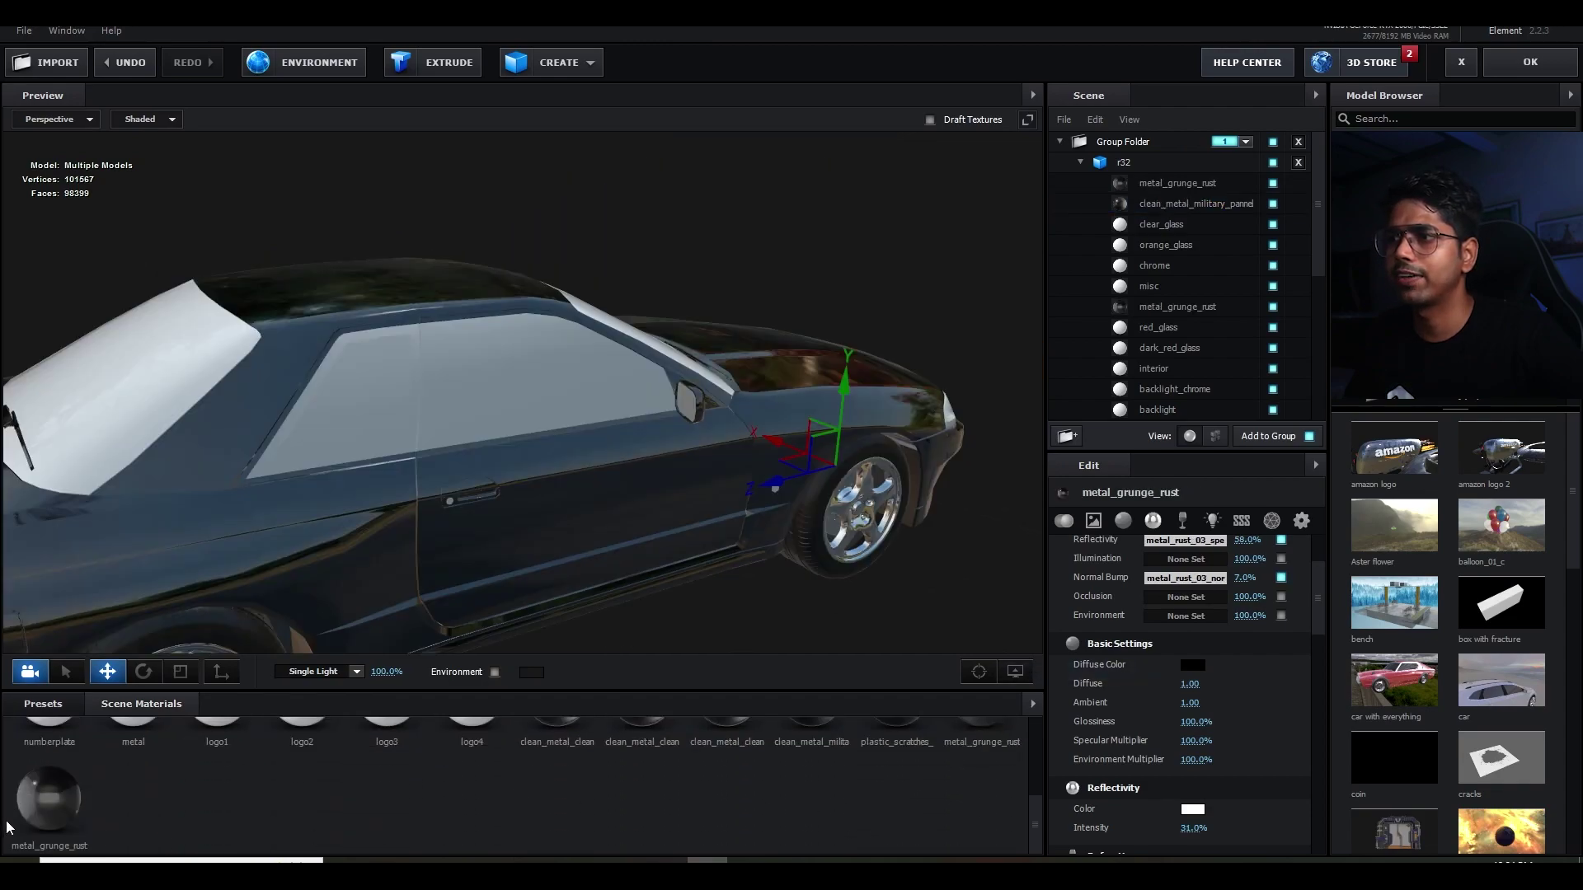
drag(349, 454, 591, 489)
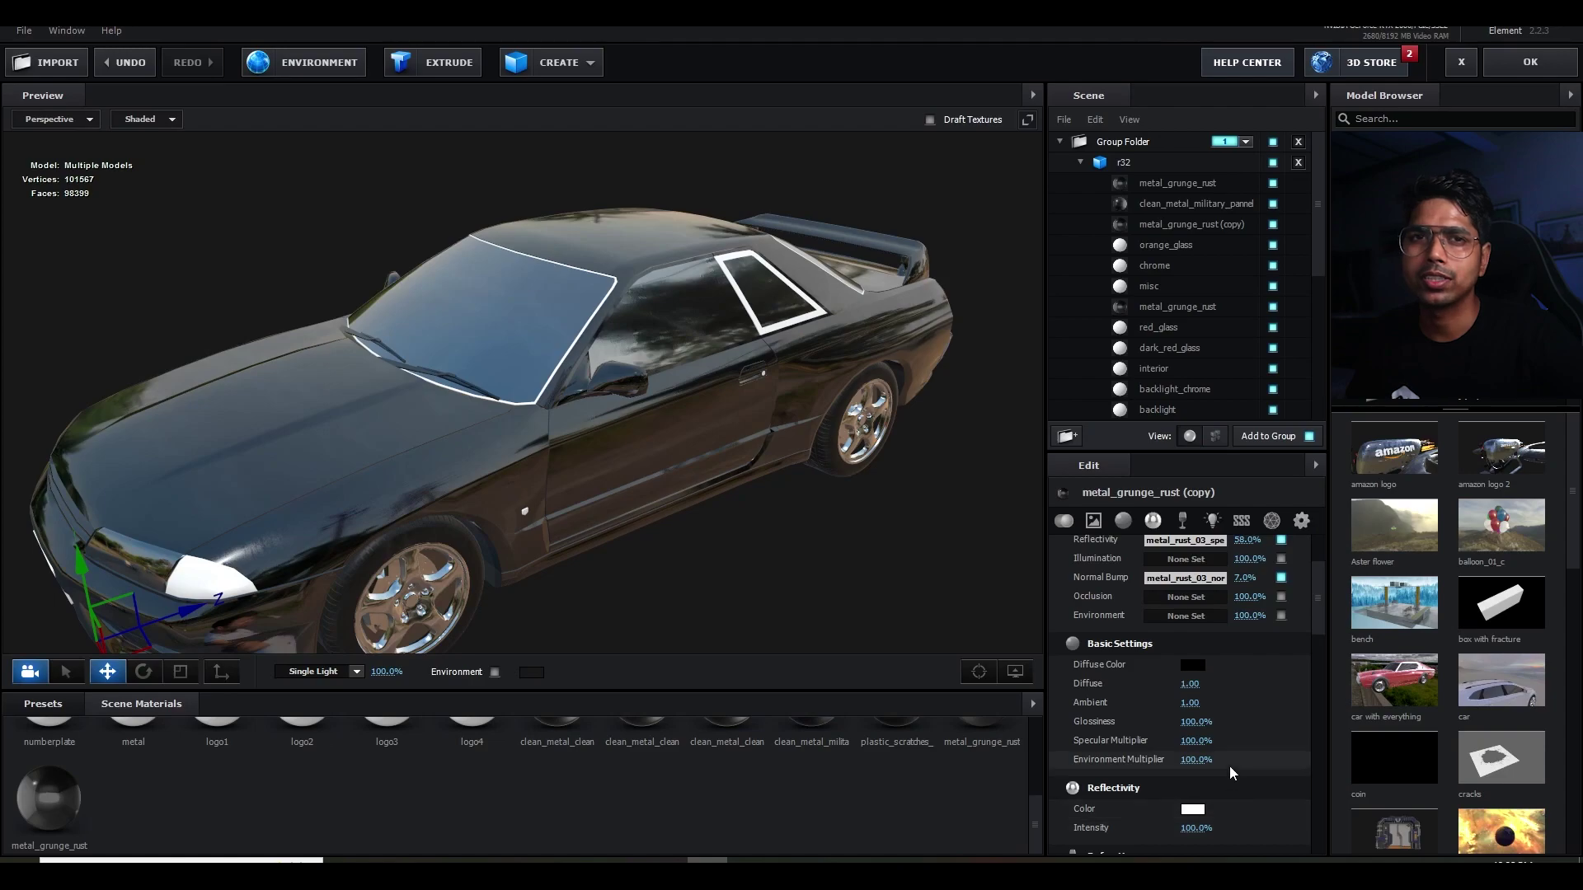
scroll(1229, 765, up, 3)
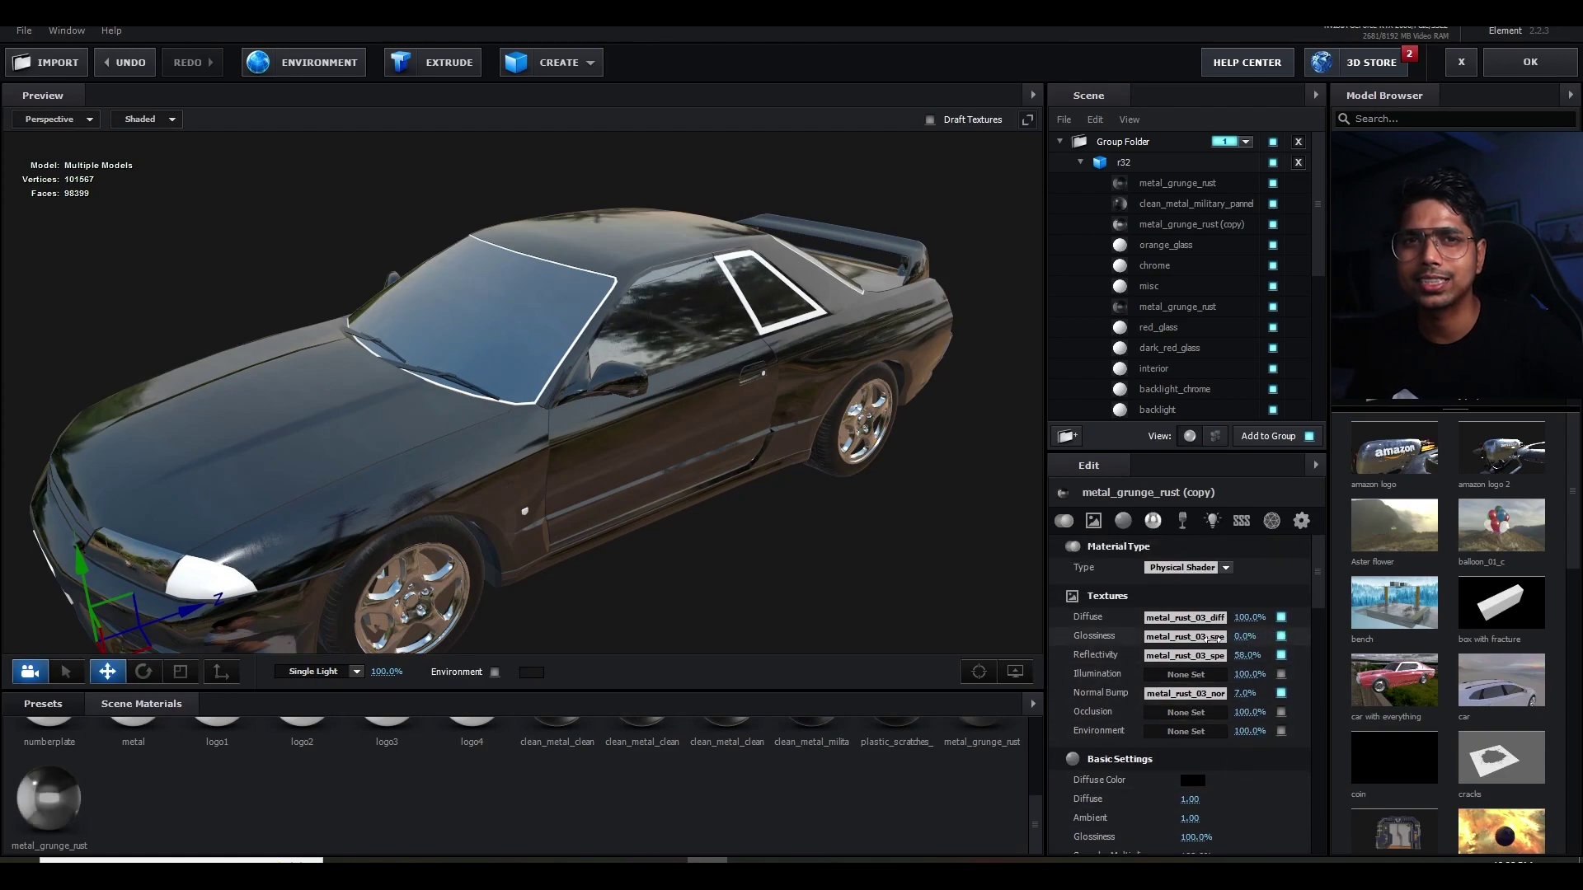
Edit the metal_grunge_rust material and raise its Reflectivity Intensity to 100%.
drag(817, 524, 785, 501)
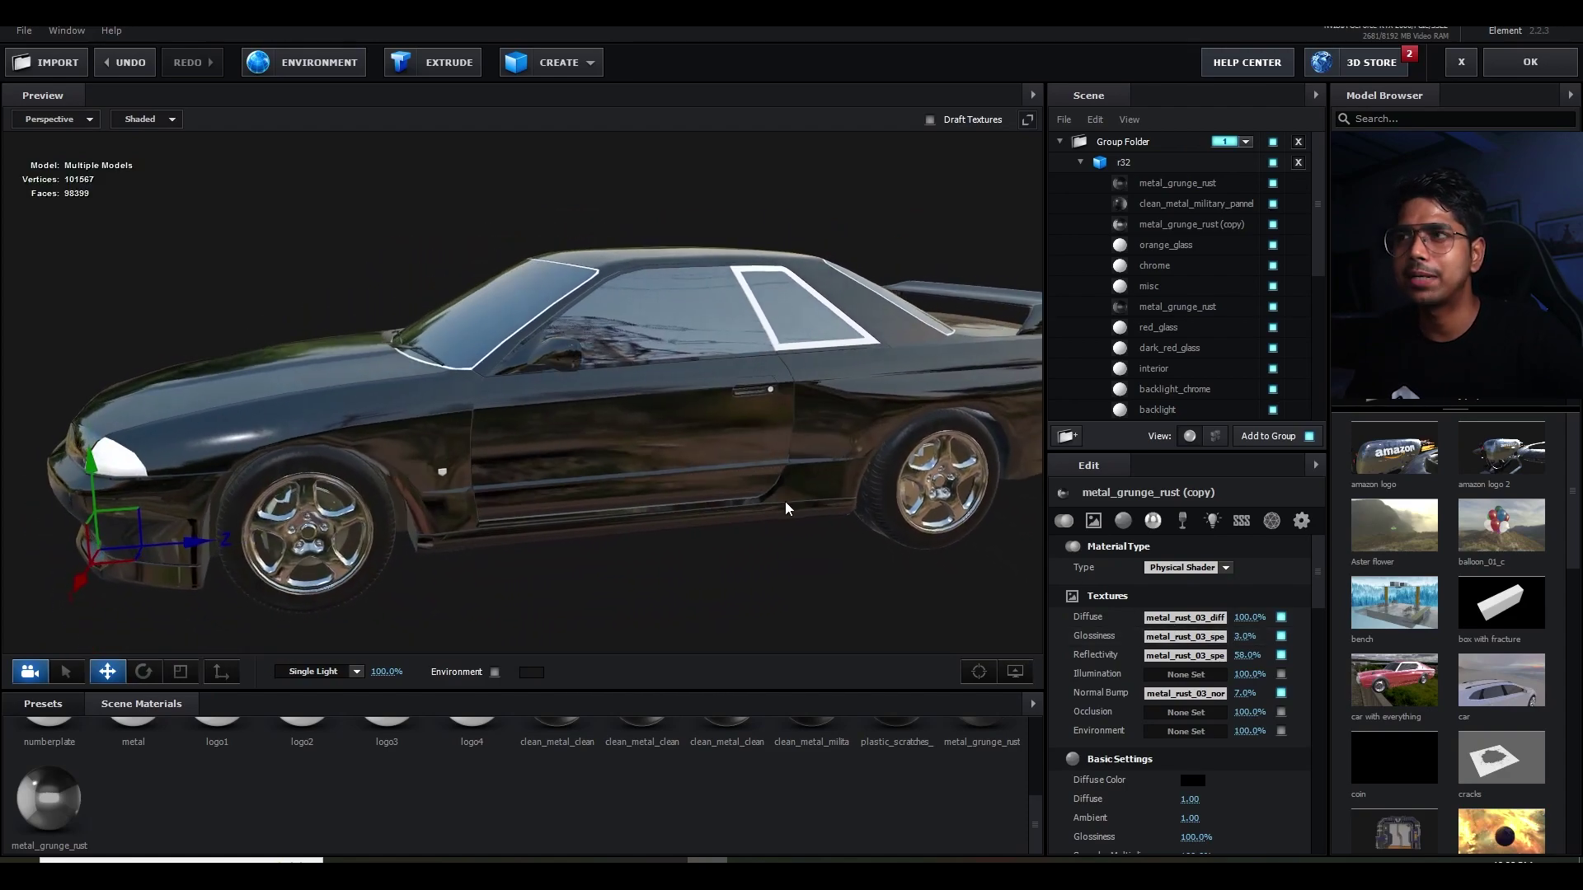
scroll(981, 750, up, 1)
click(985, 755)
scroll(1230, 805, down, 2)
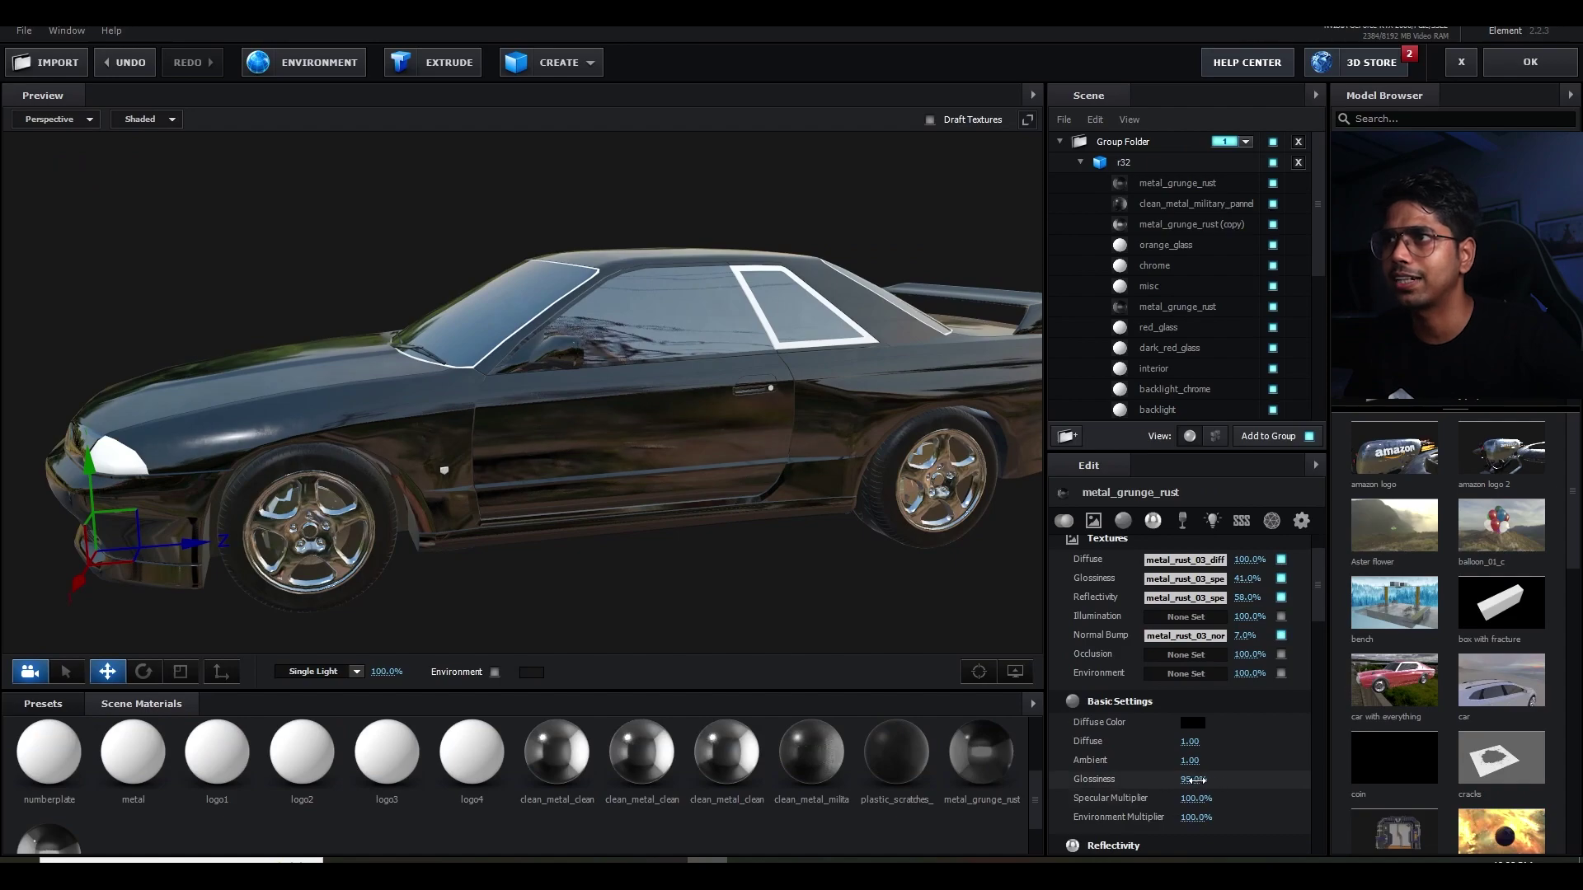
drag(725, 582, 783, 569)
scroll(1220, 767, down, 1)
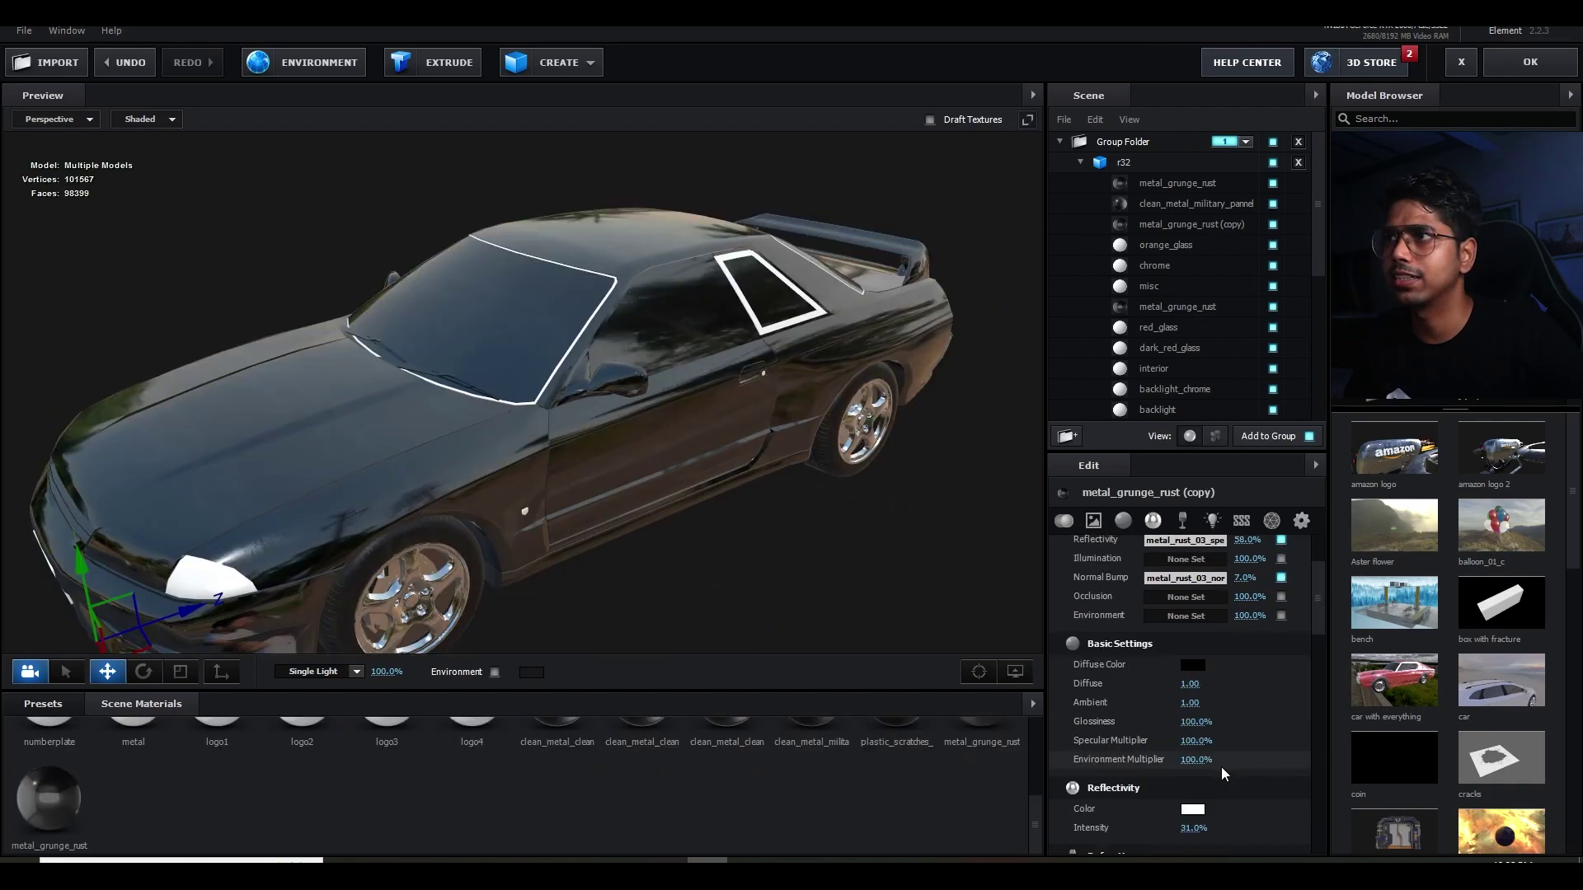
drag(1190, 827, 1245, 816)
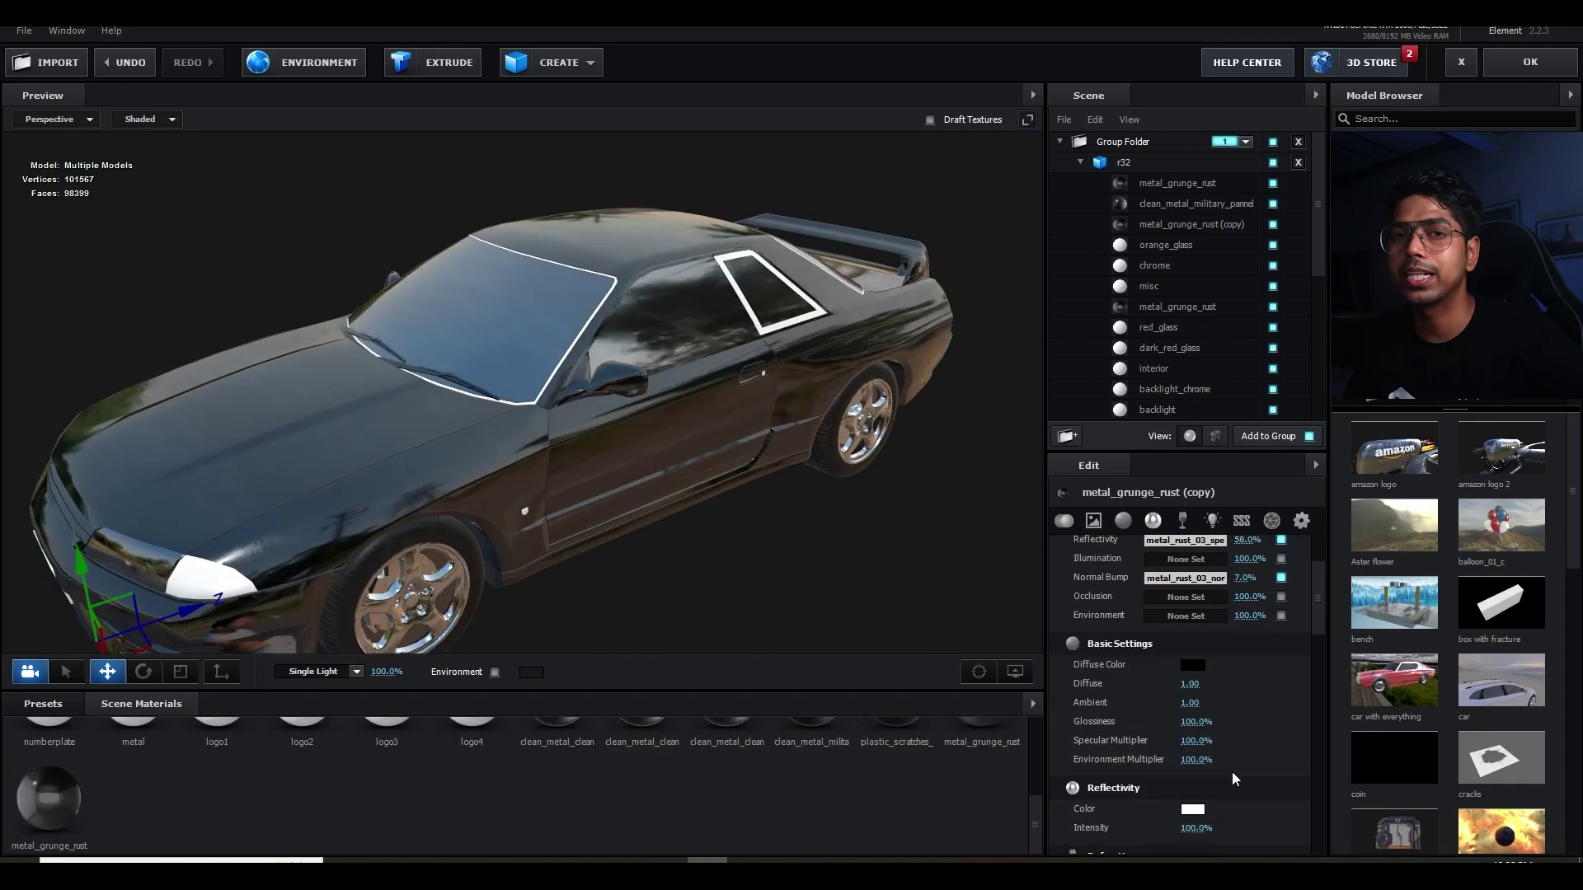
scroll(1231, 768, up, 1)
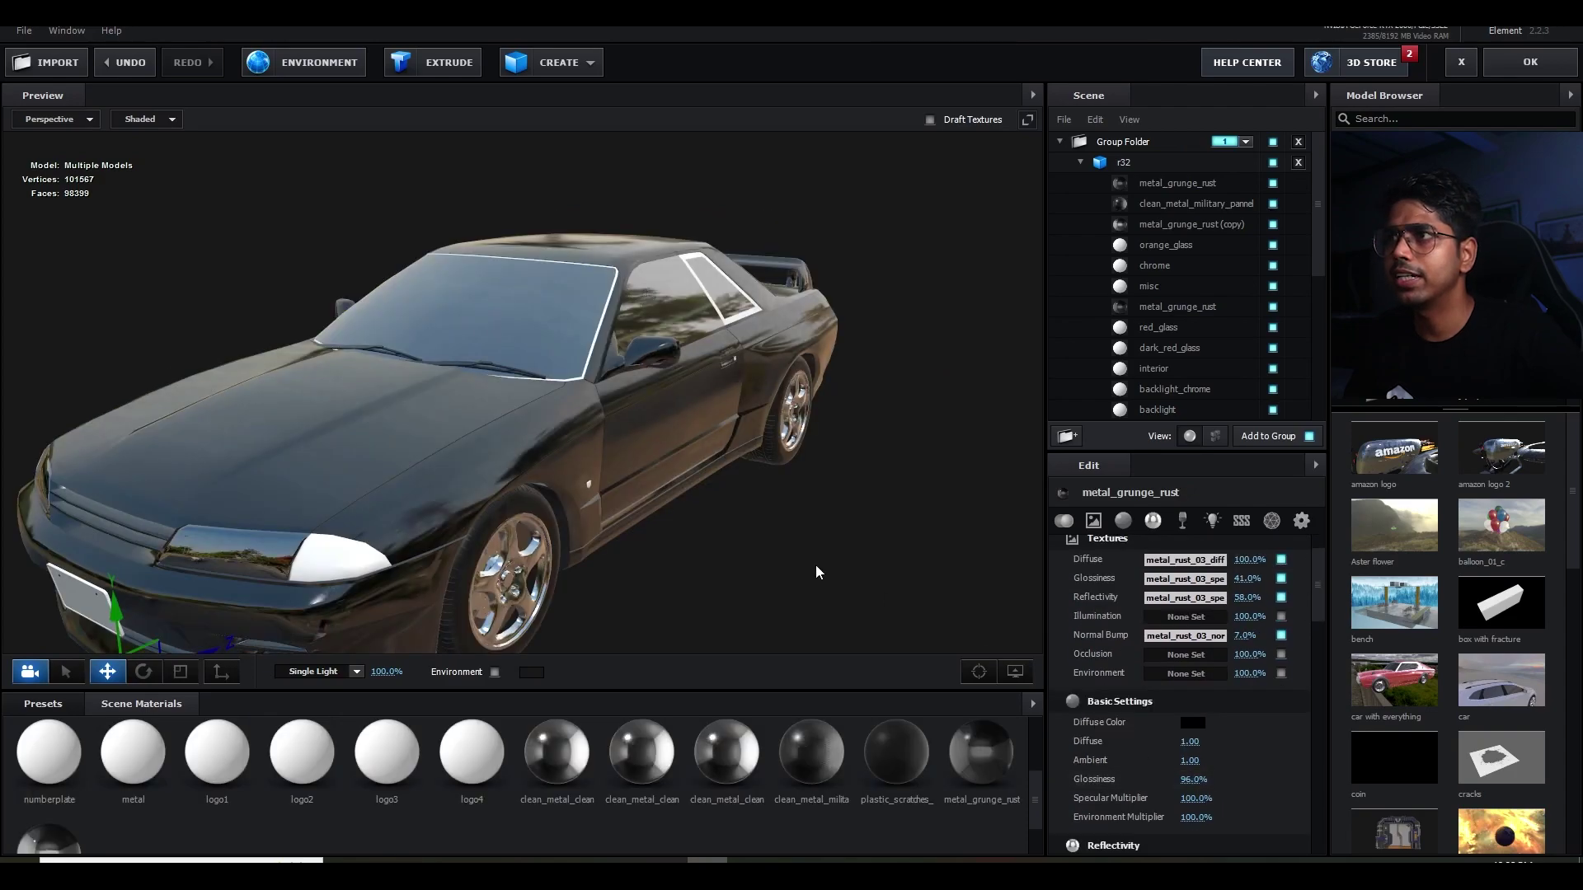
Lower Glossiness to 28% and set the glossiness map's Input Levels white point to 0.72.
drag(817, 572, 641, 581)
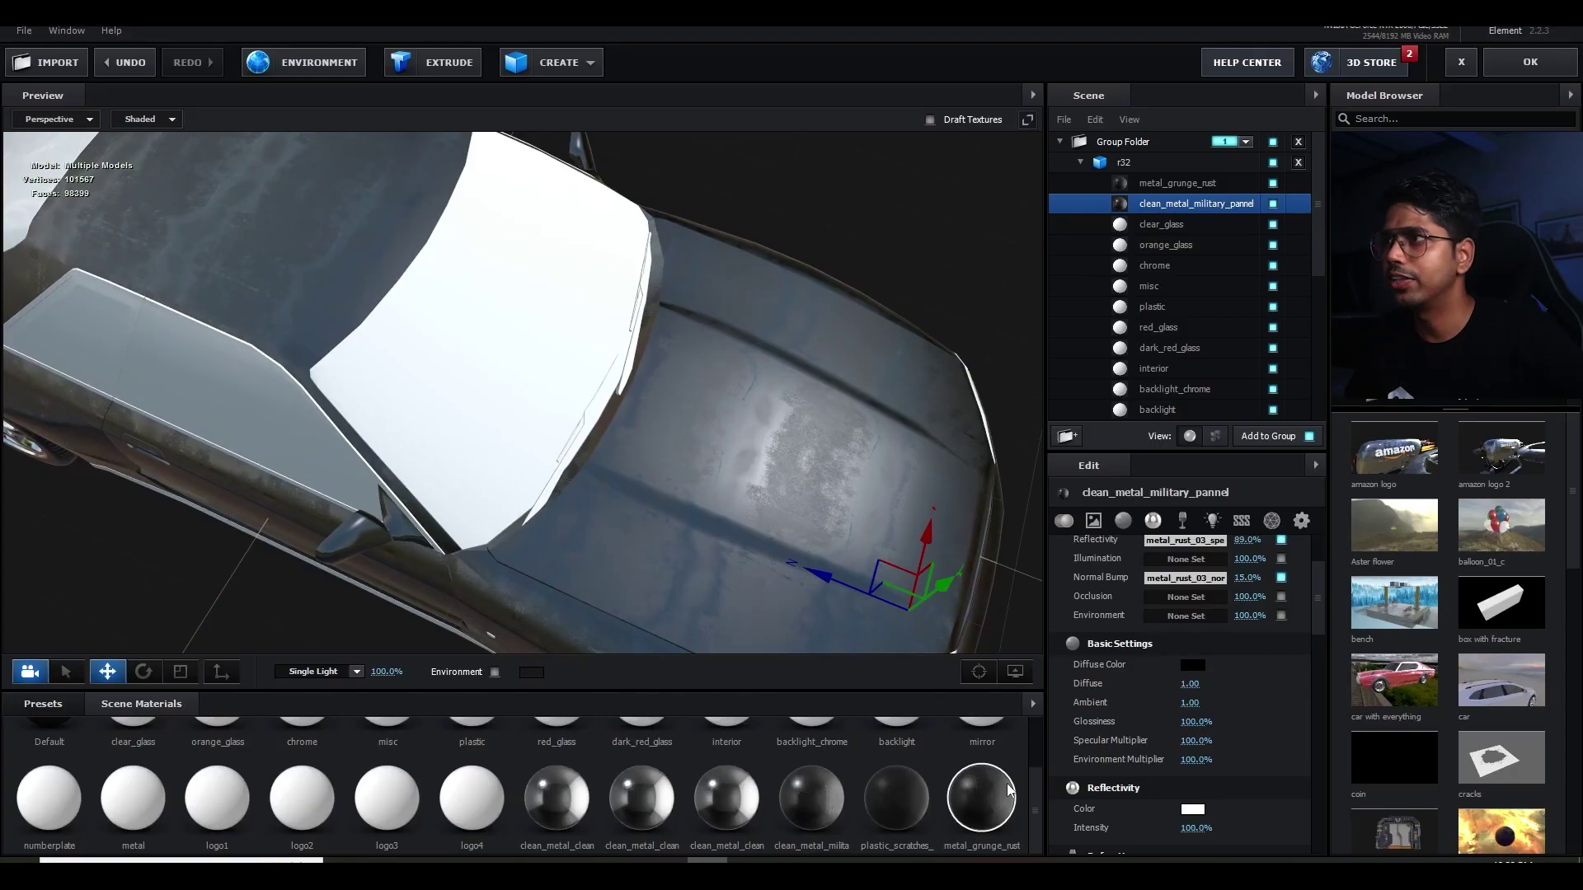
scroll(1209, 743, up, 3)
drag(1250, 636, 1187, 636)
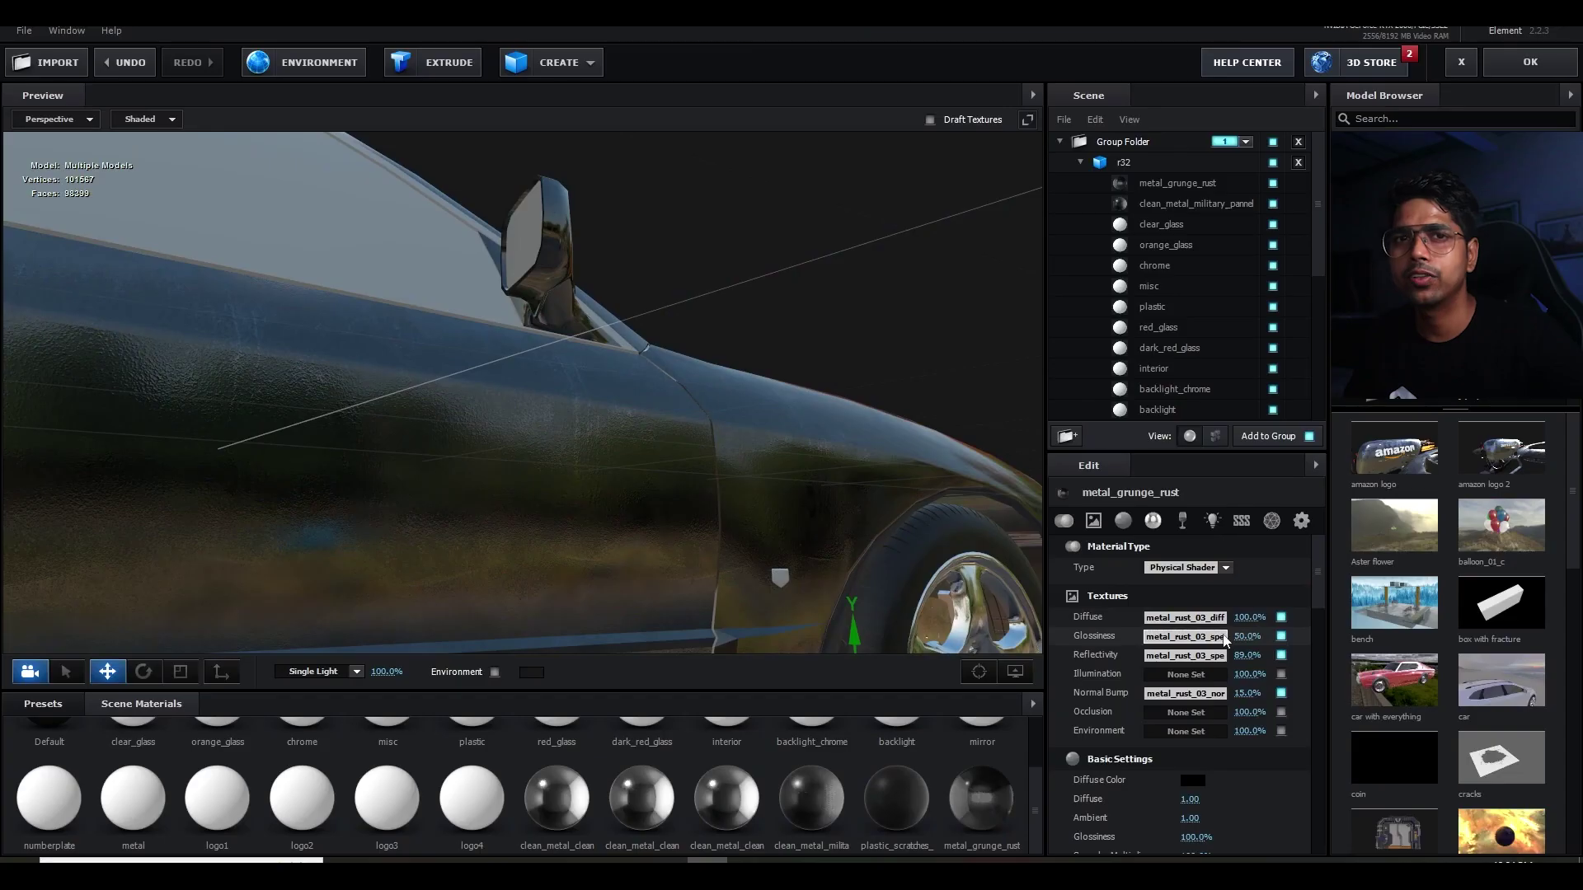
click(1229, 635)
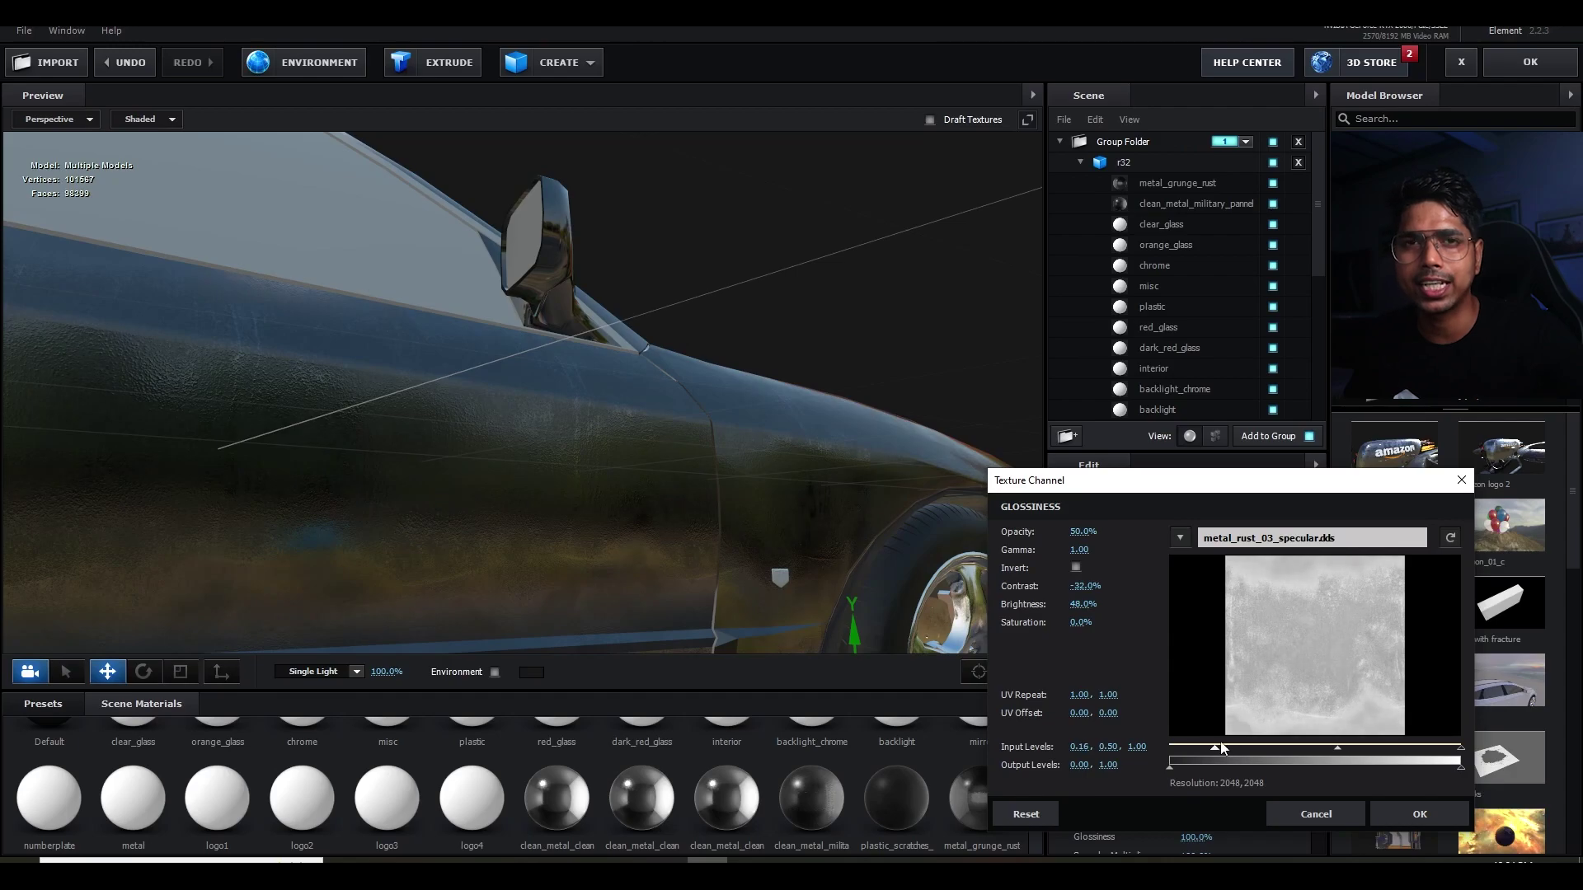
drag(1456, 750, 1381, 747)
click(1432, 809)
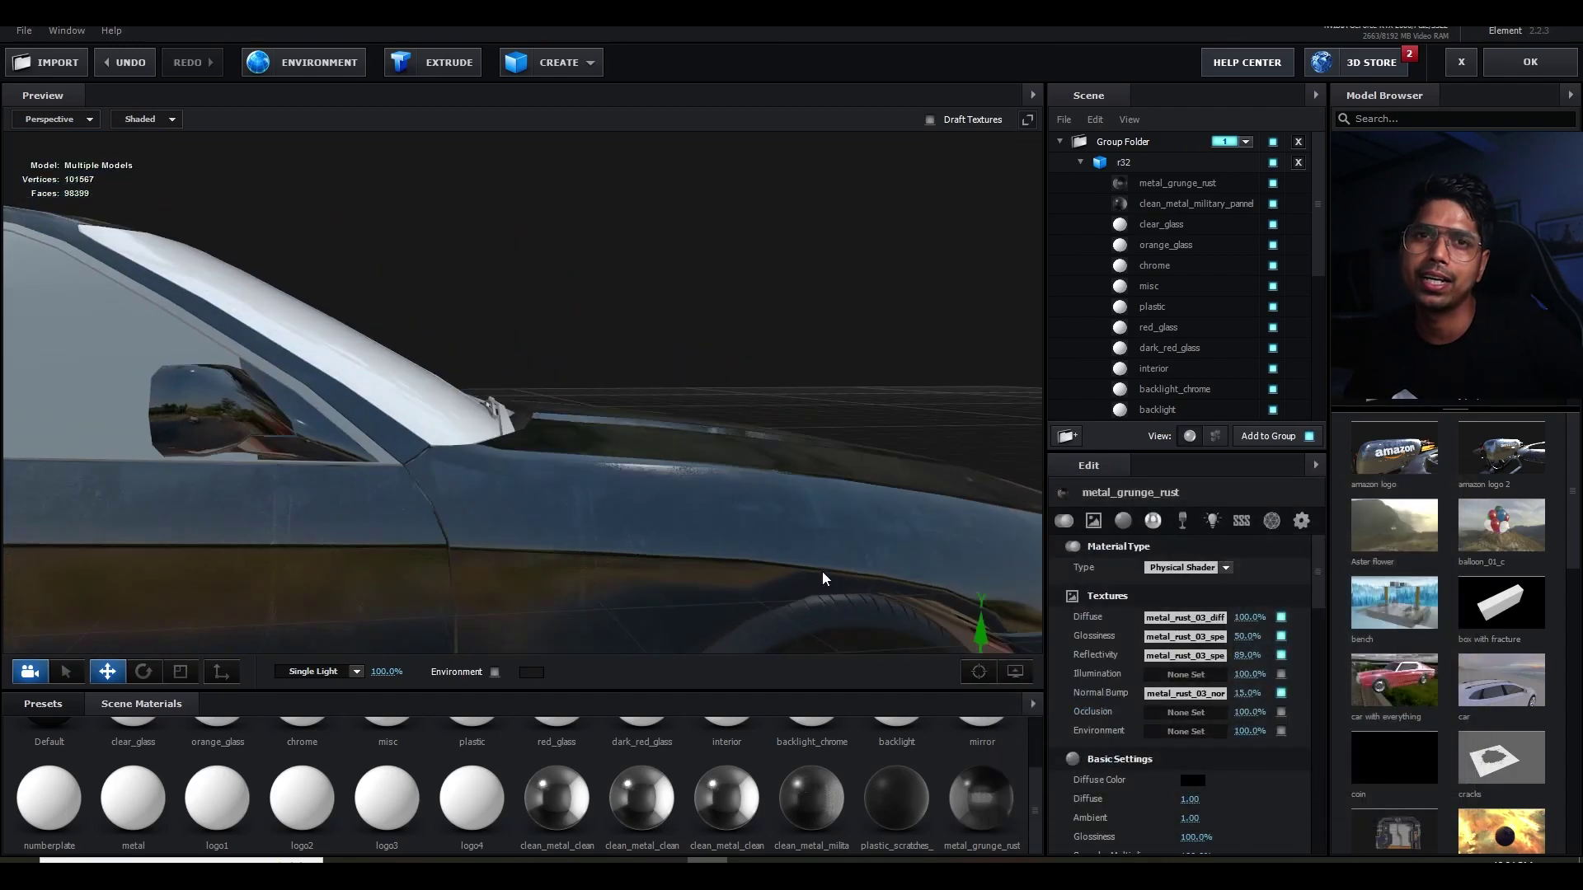
drag(823, 571, 636, 454)
Back in the comp, preview, show the environment in the background and rotate its reflections.
click(1530, 61)
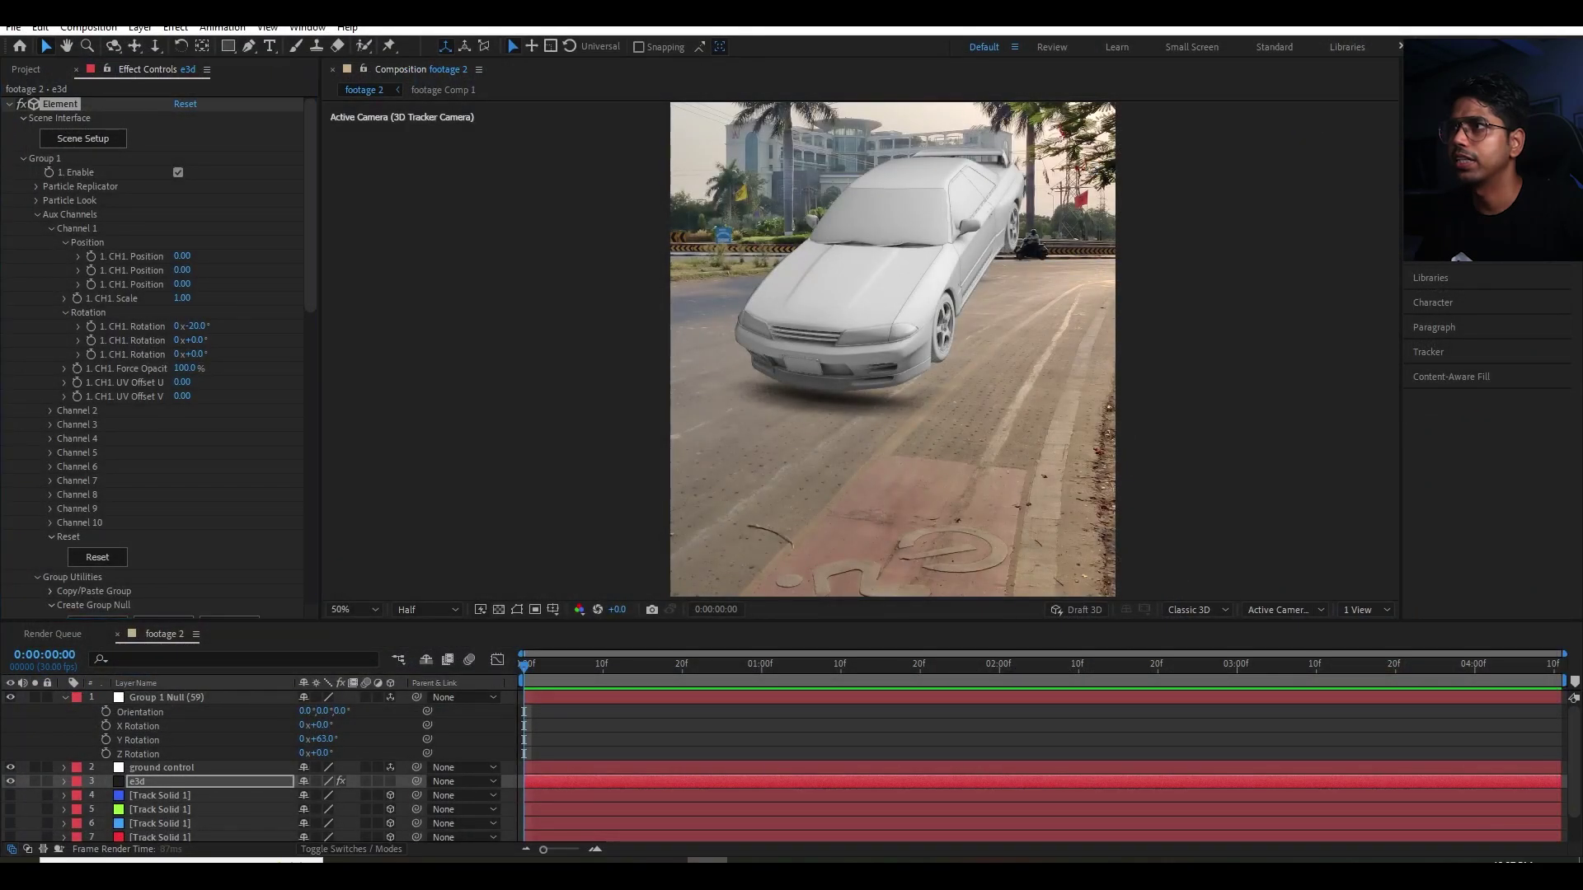
key(space)
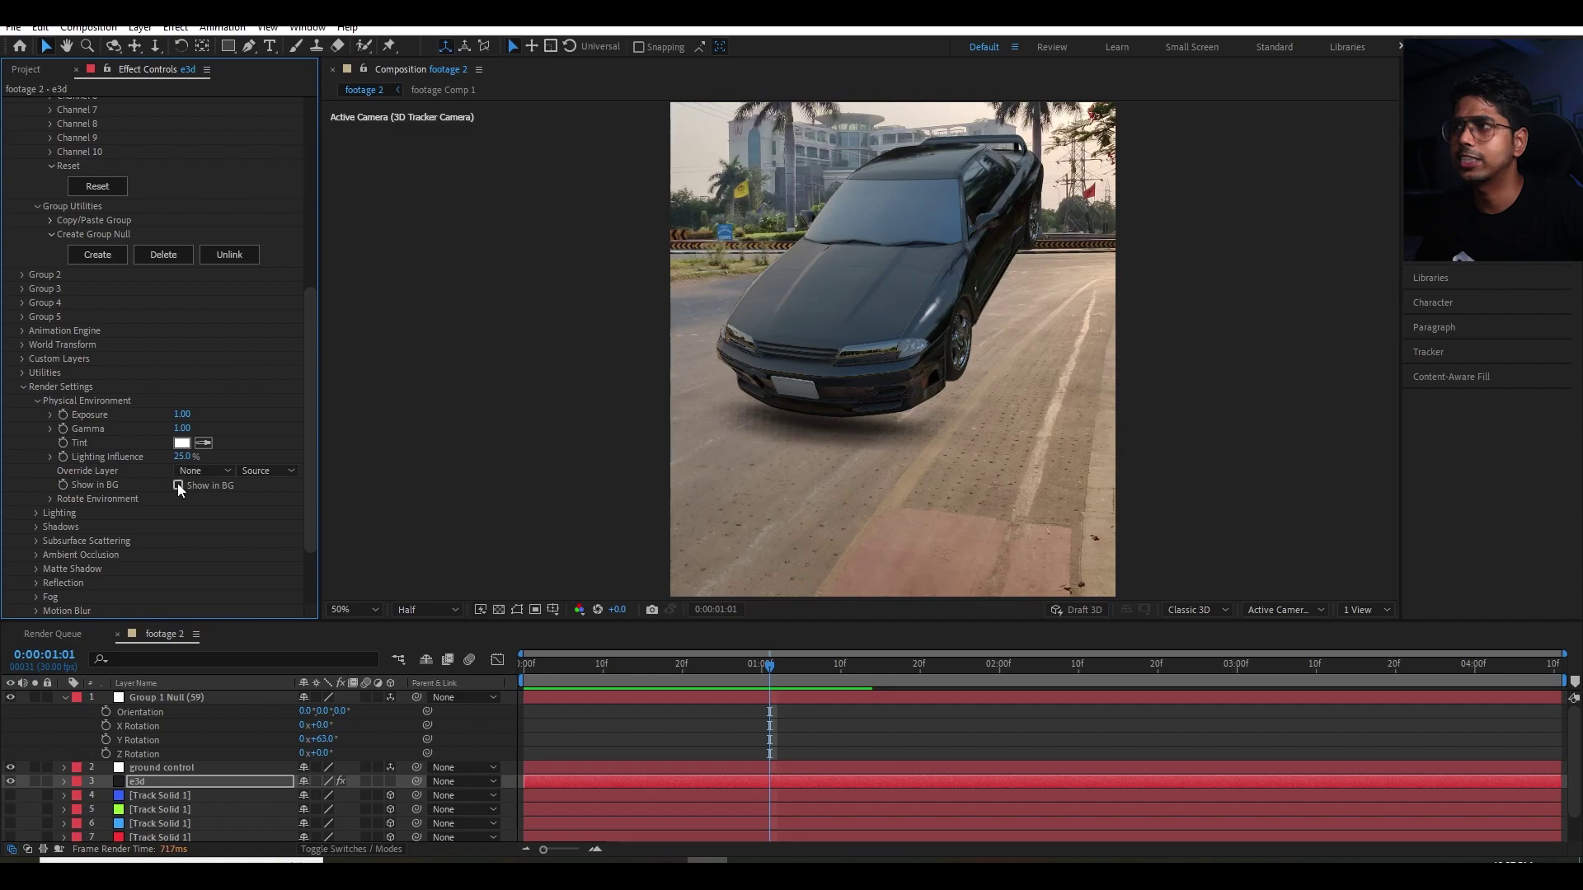
click(178, 485)
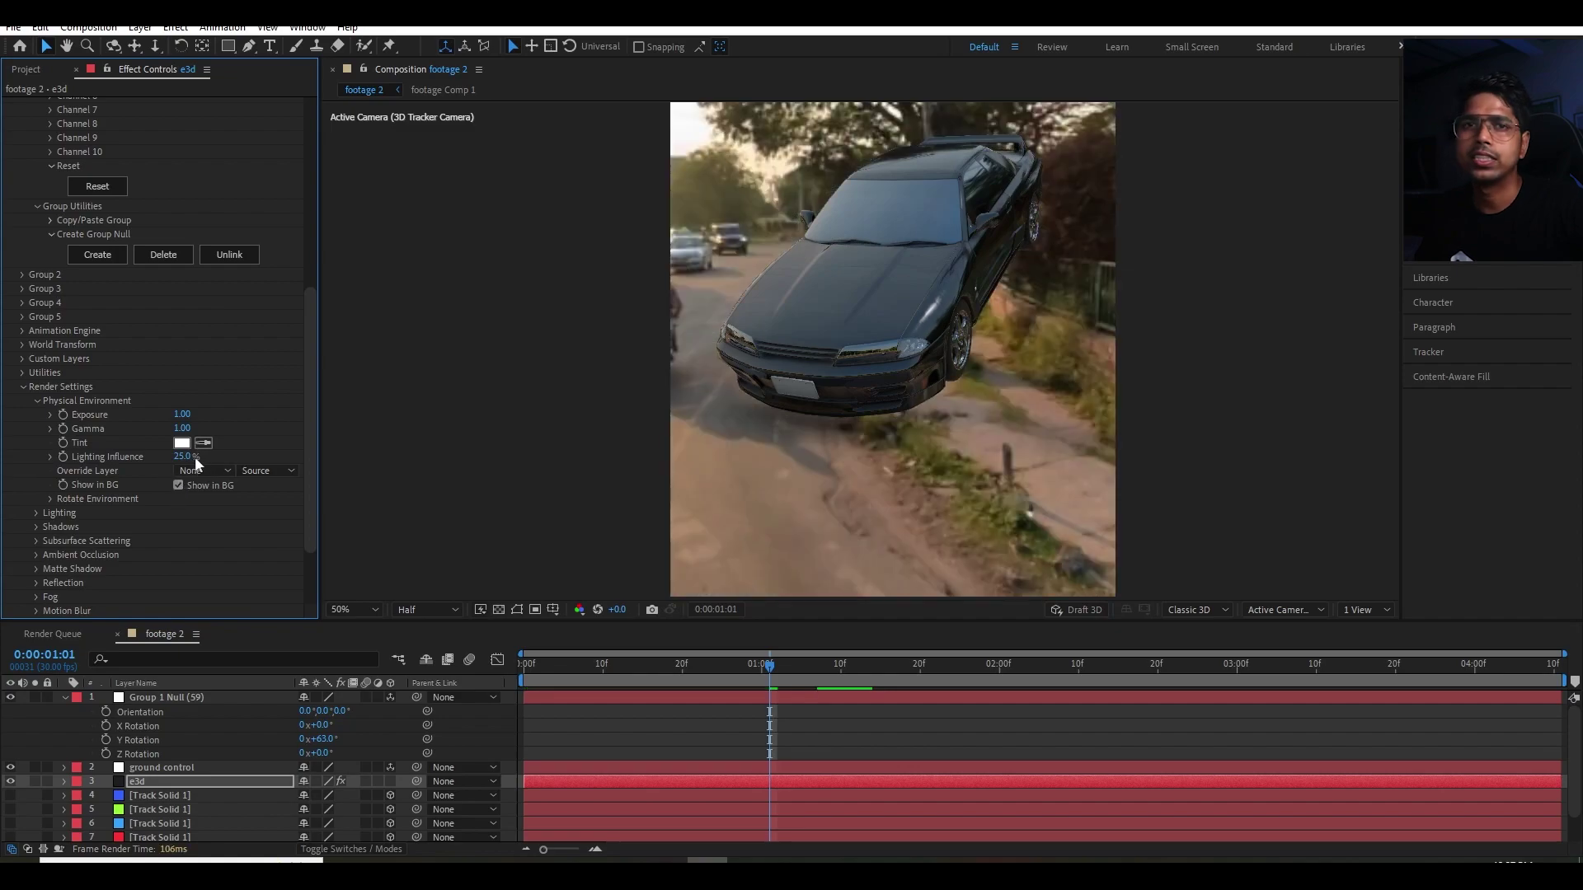
drag(206, 524, 259, 513)
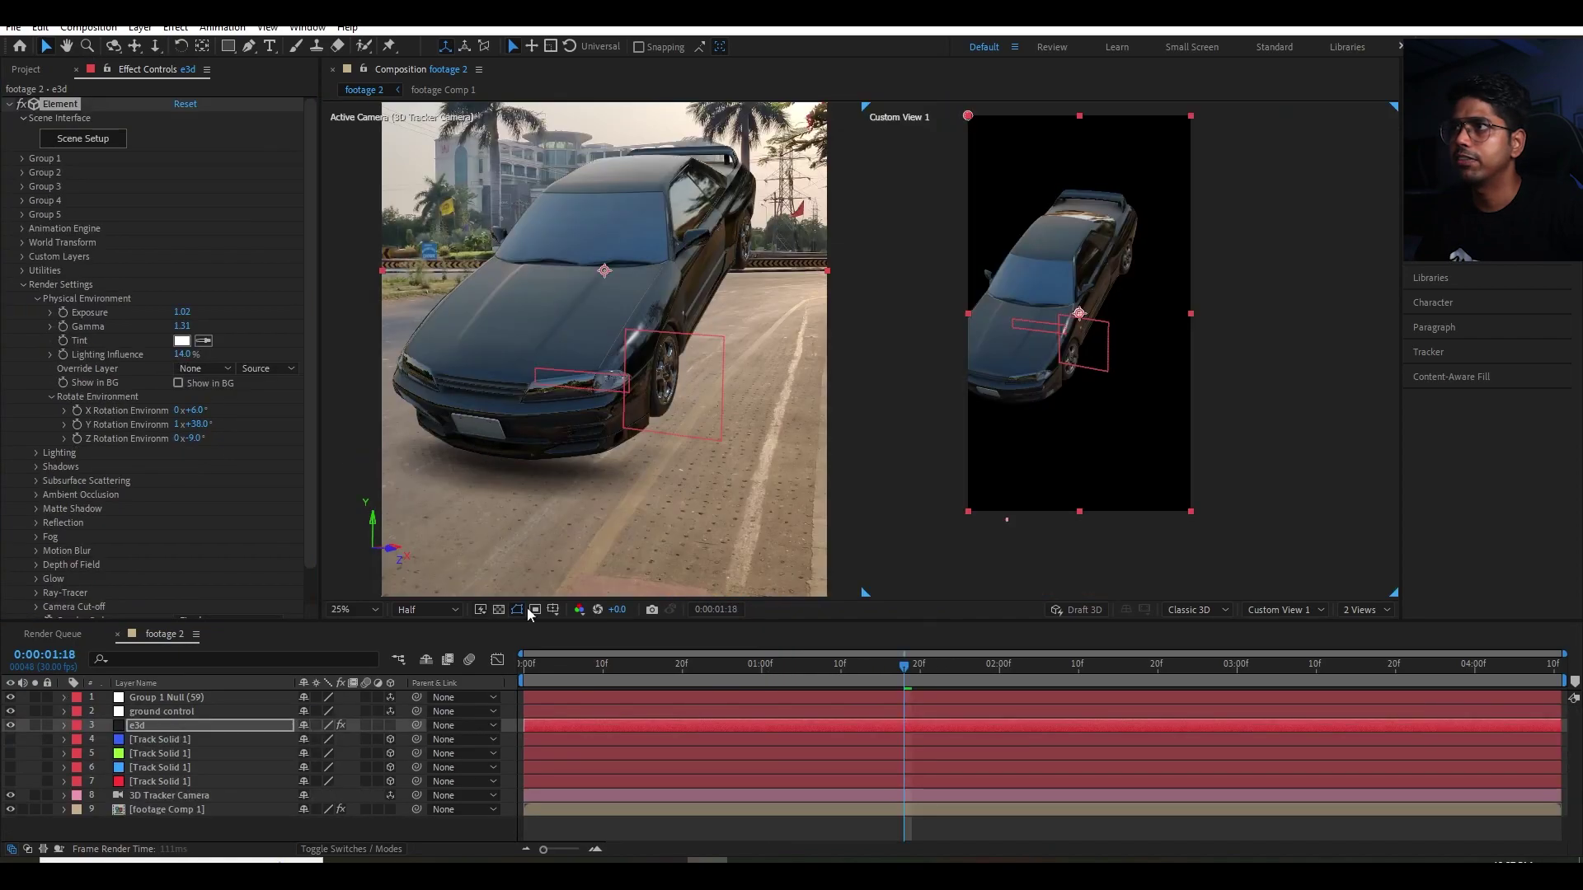
Jump back near the shot's start and magnify the composite view to inspect the car.
click(531, 677)
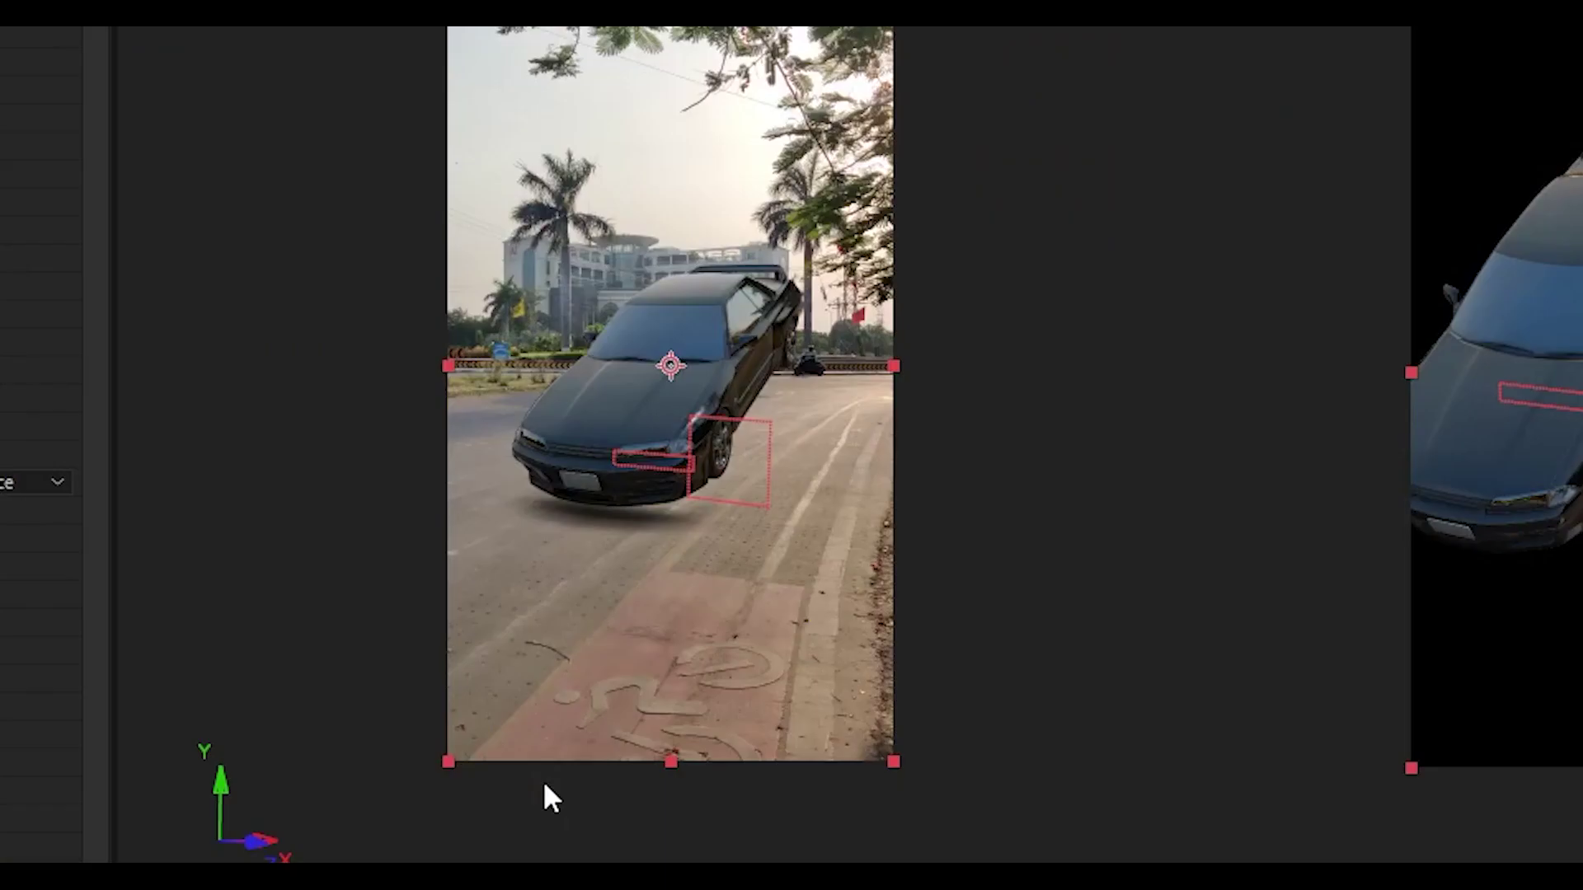
key(ctrl+plus)
scroll(41, 445, down, 2)
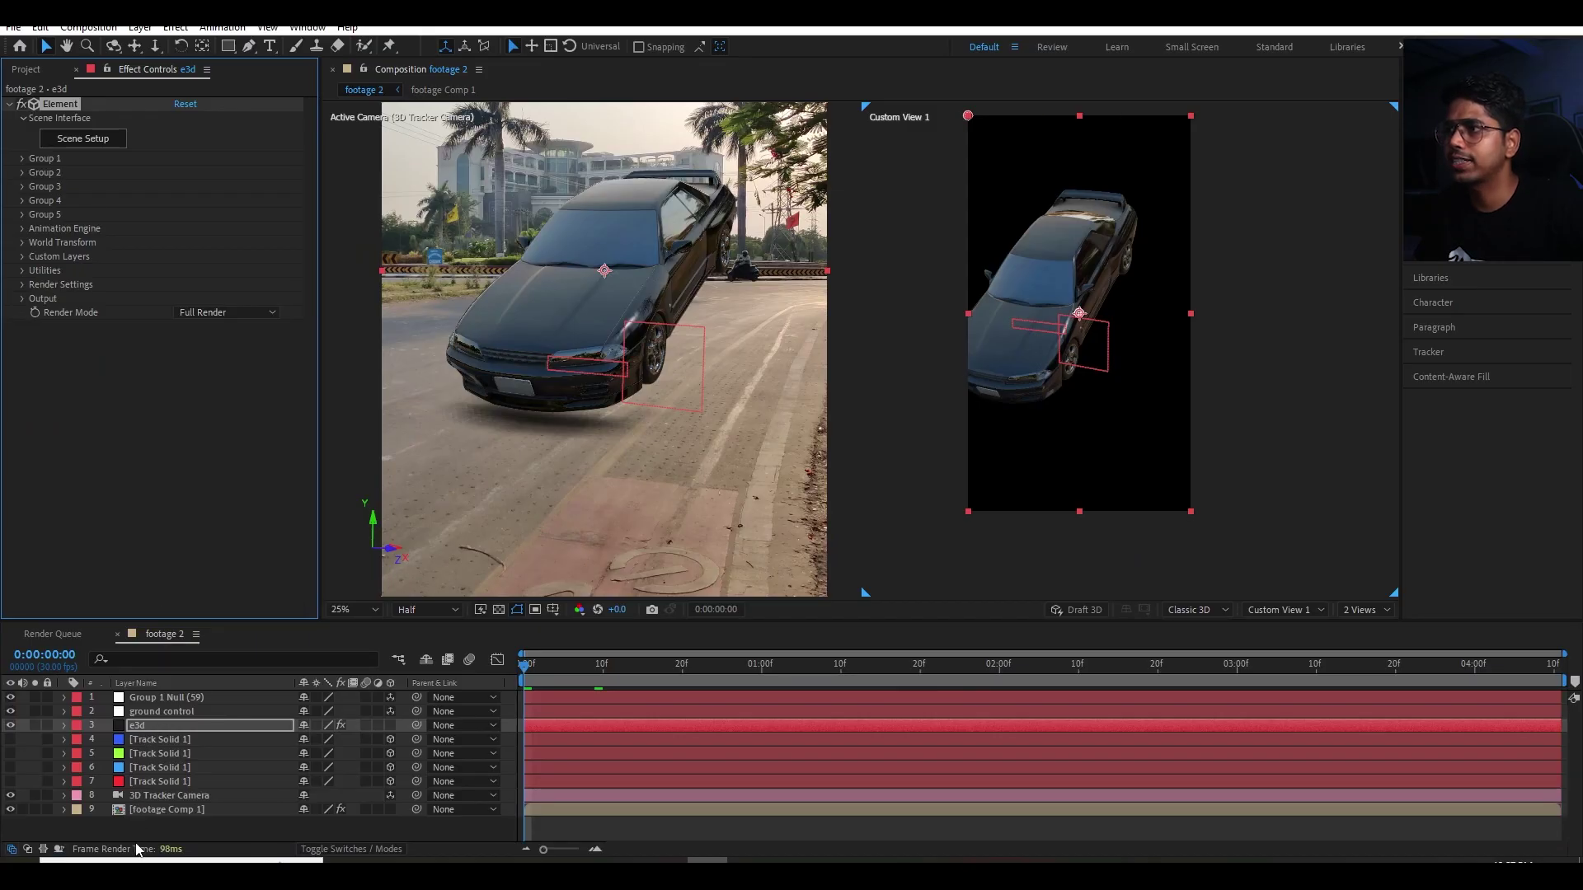
right_click(137, 825)
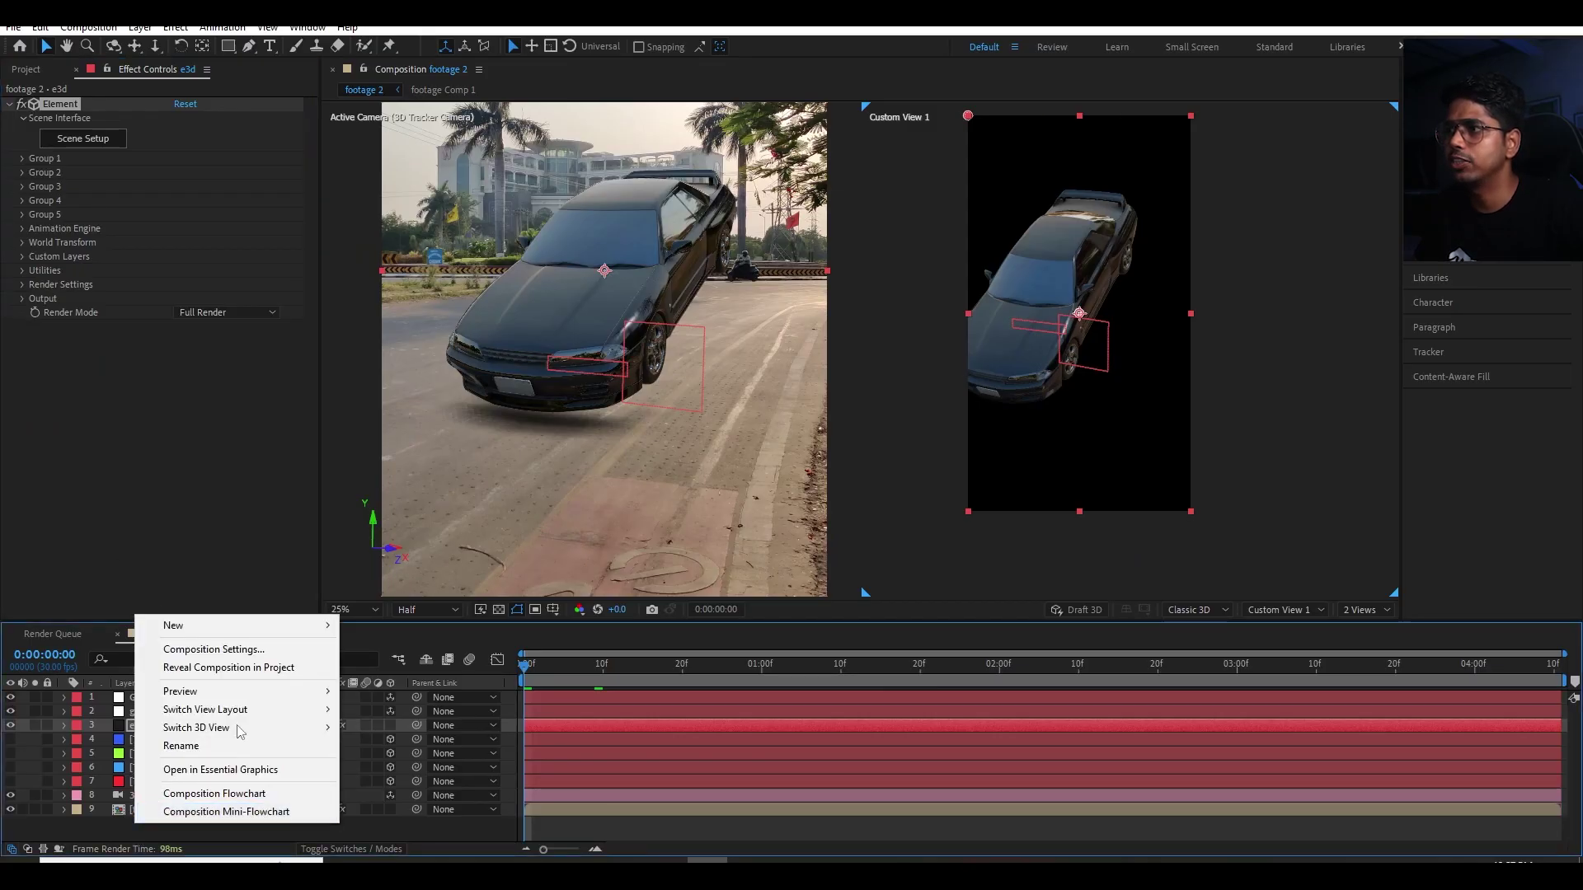
Add an ambient light to the composition.
mouse_move(223, 628)
click(400, 683)
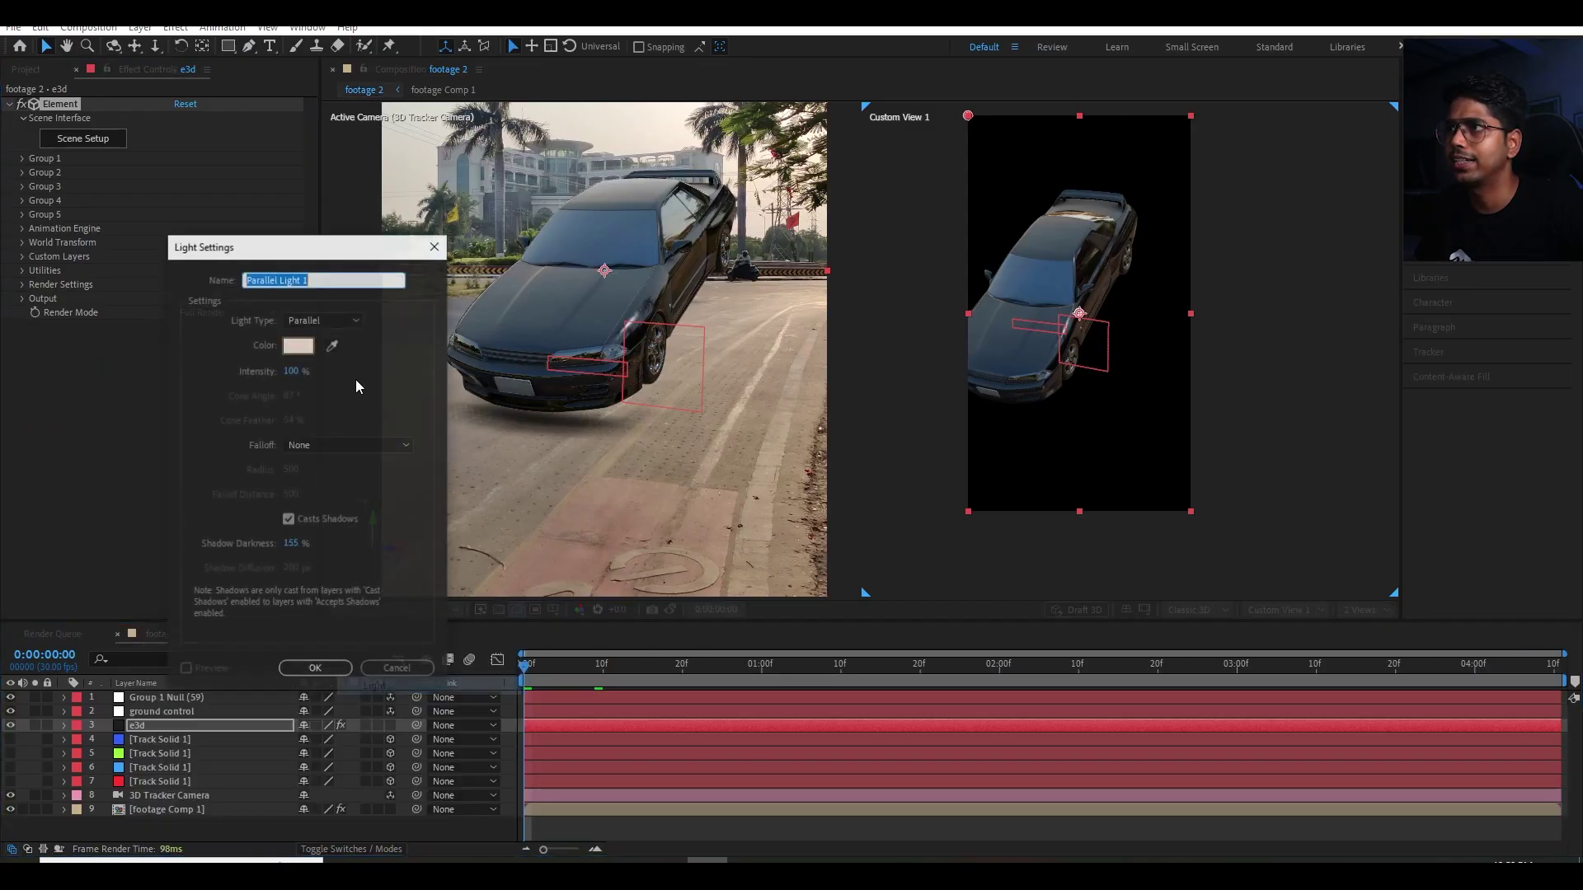
click(315, 318)
click(326, 393)
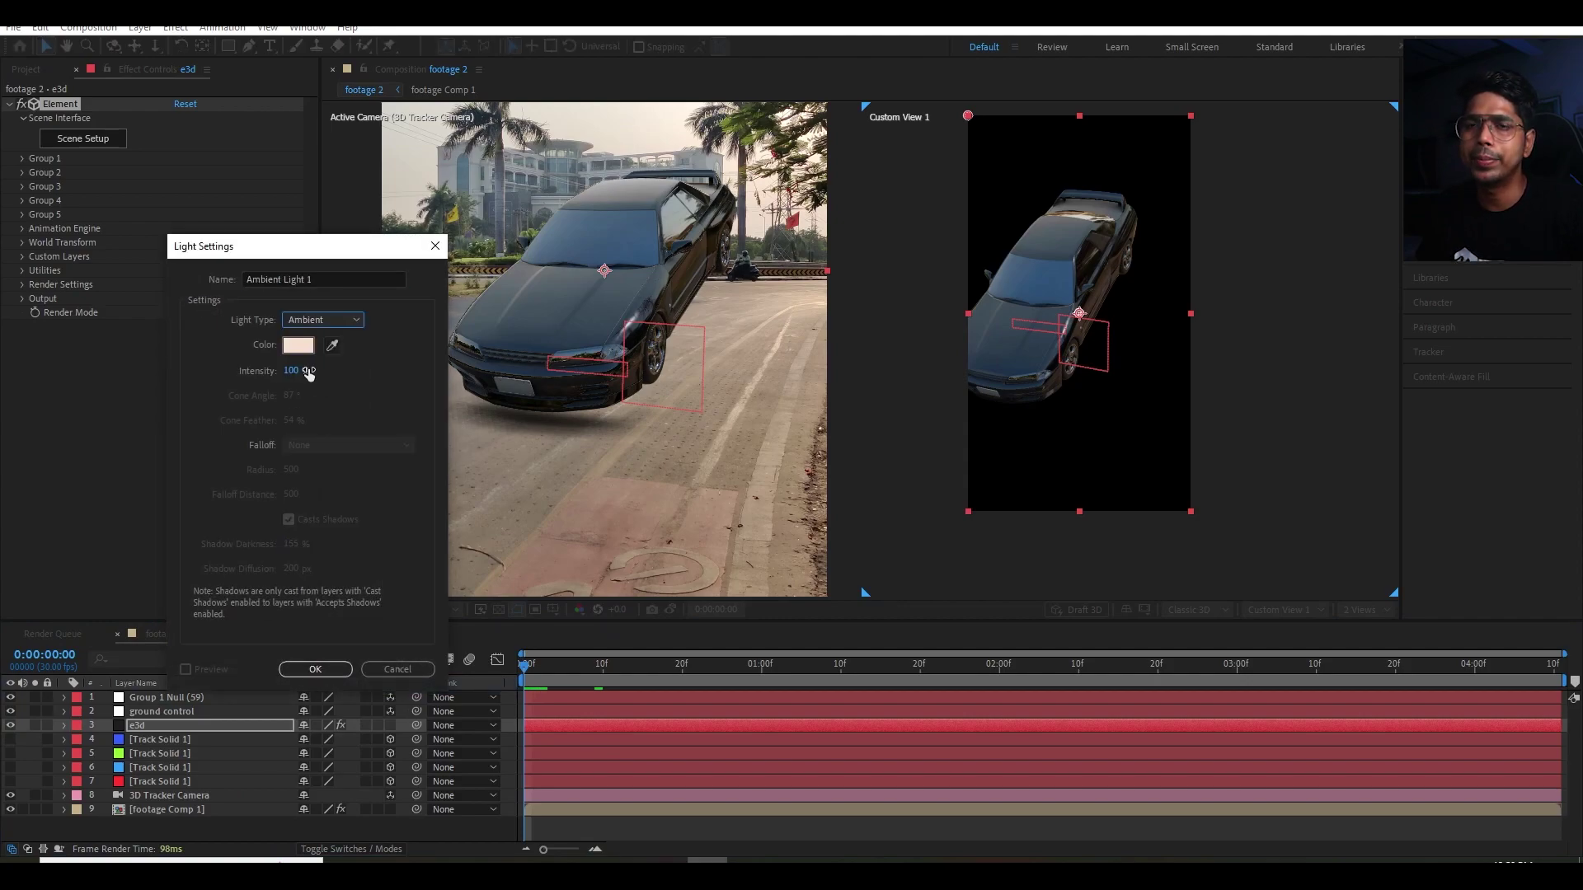
click(323, 674)
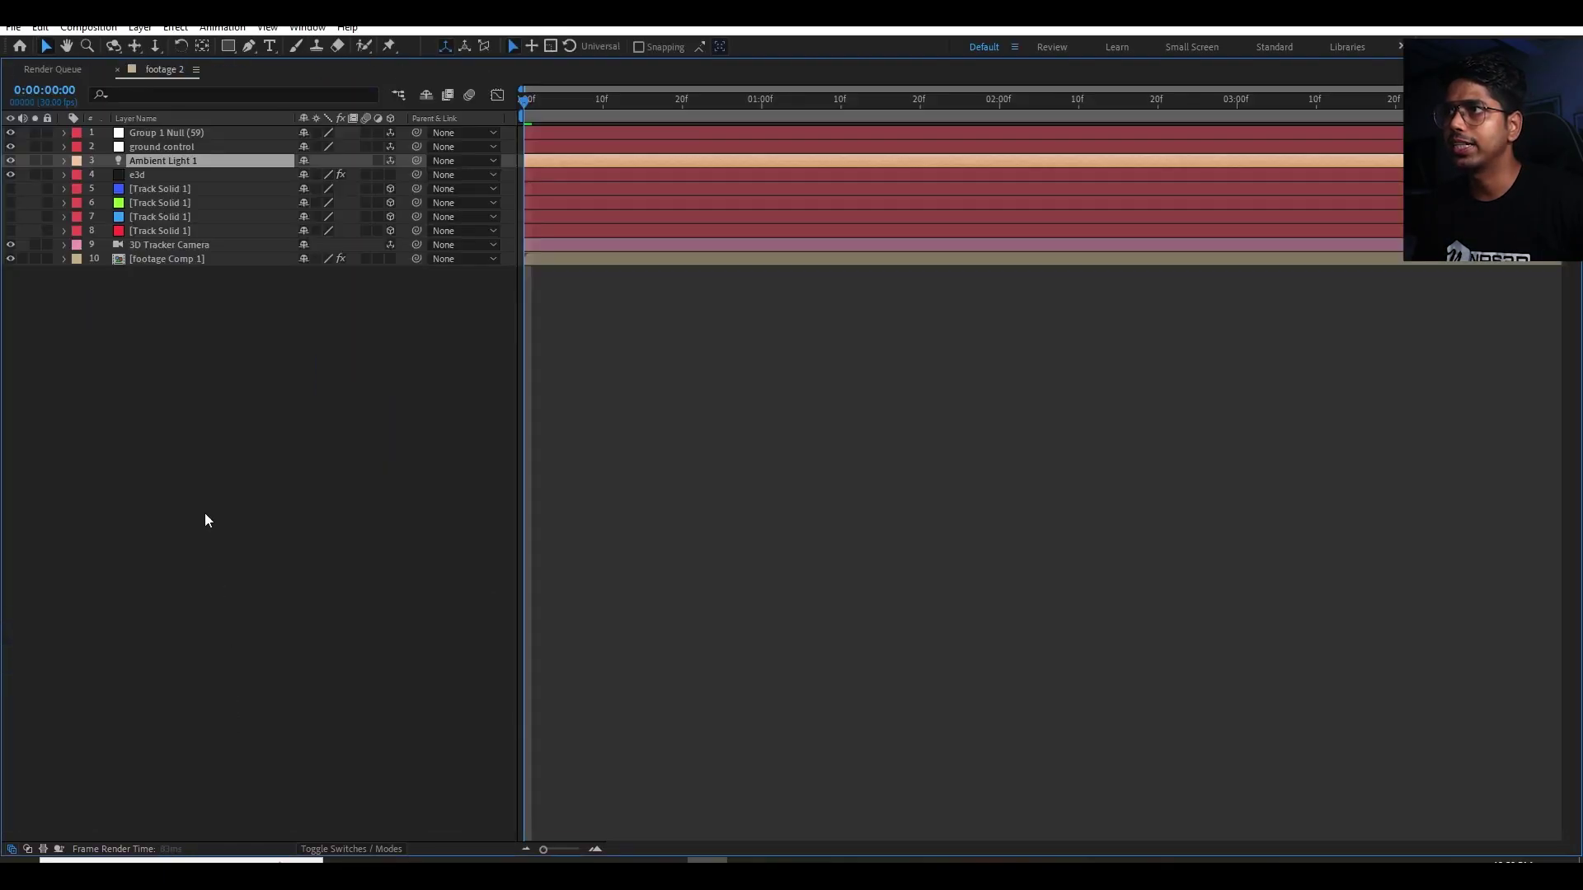
Add a parallel light, move it up and right, preview, then switch its type to Spot.
right_click(205, 513)
mouse_move(247, 523)
click(487, 575)
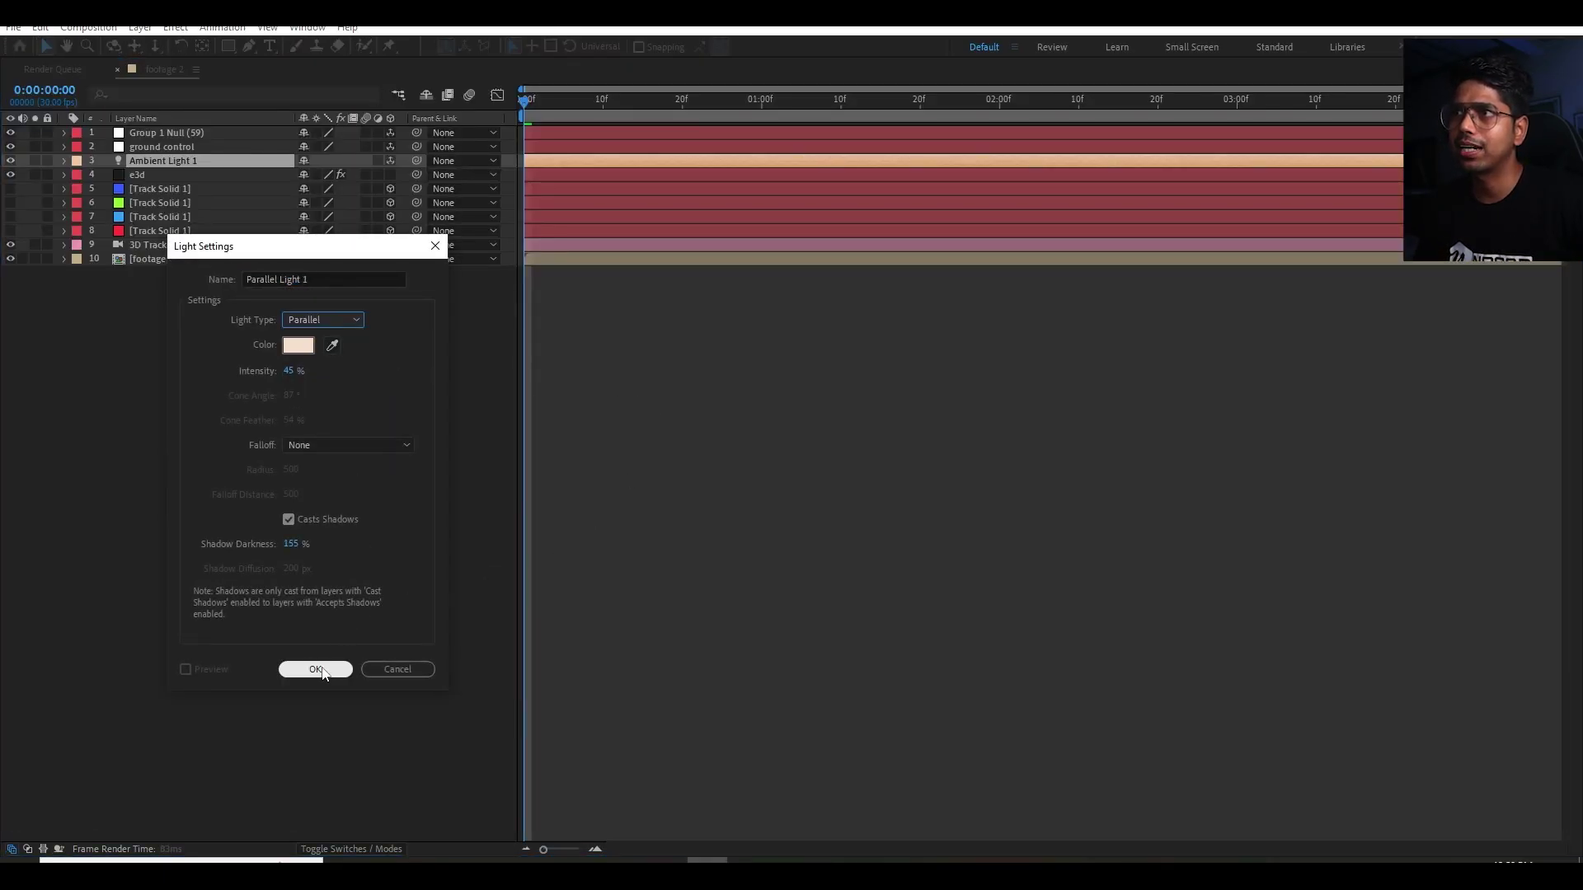
click(317, 670)
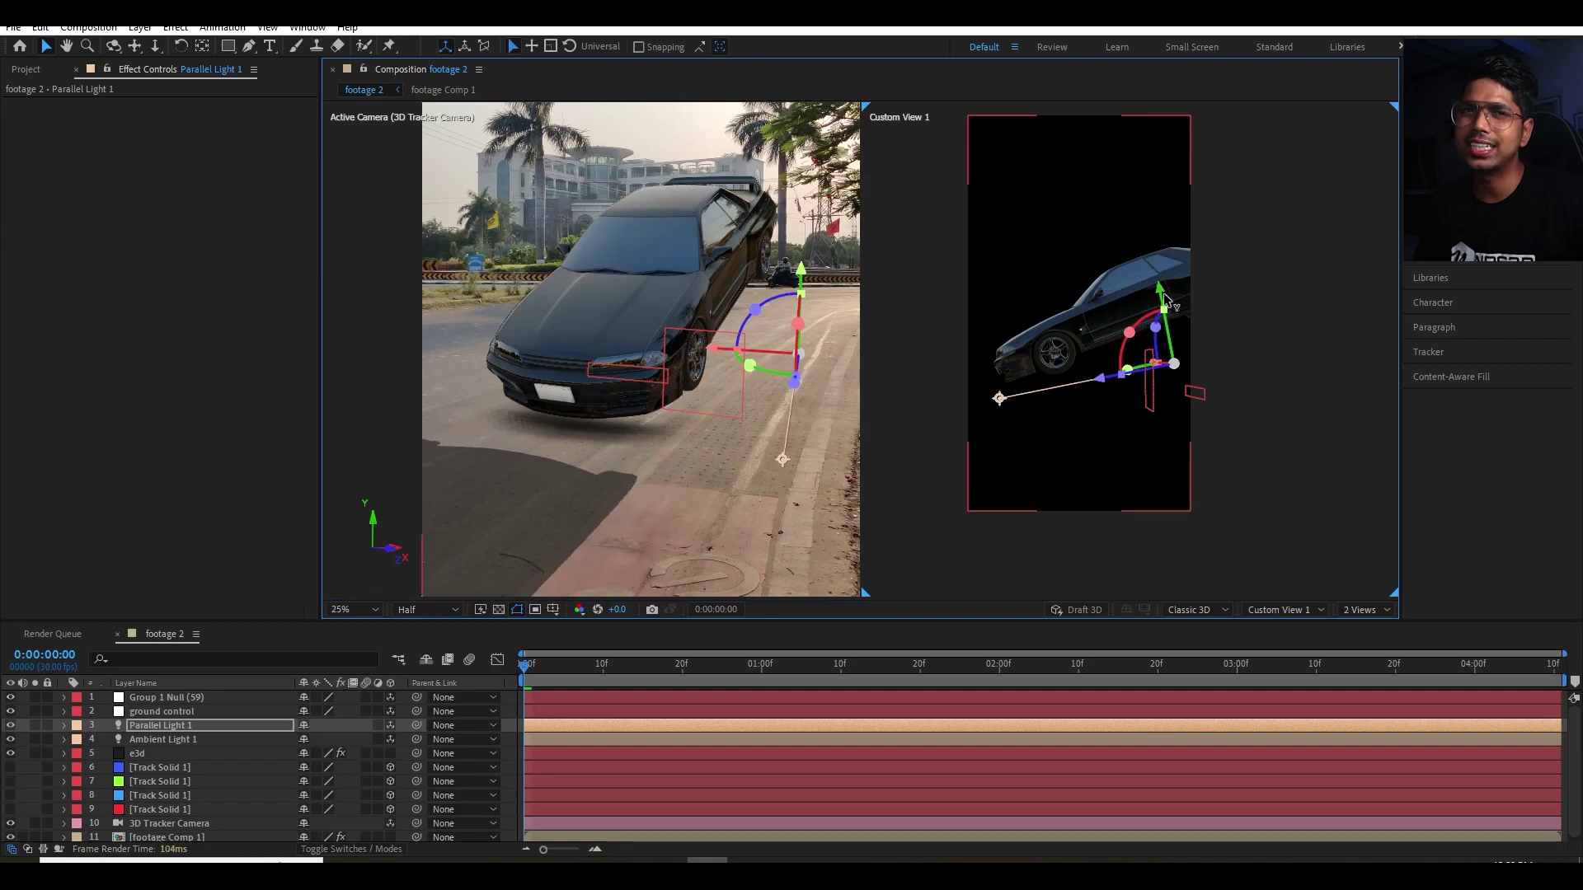
drag(1165, 302, 1212, 224)
key(space)
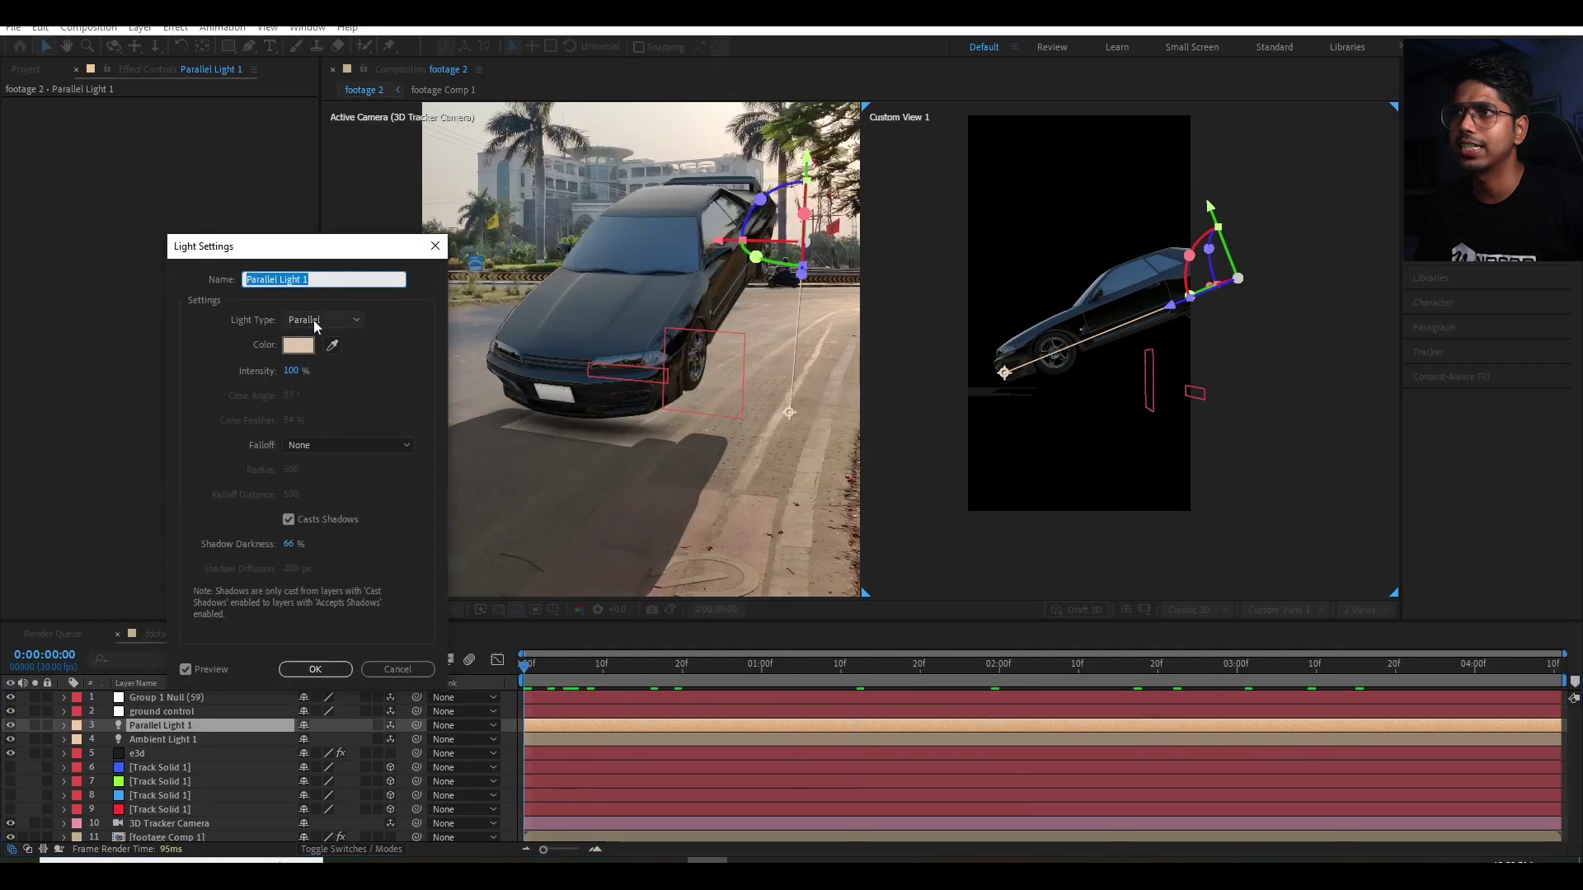
click(313, 320)
click(314, 345)
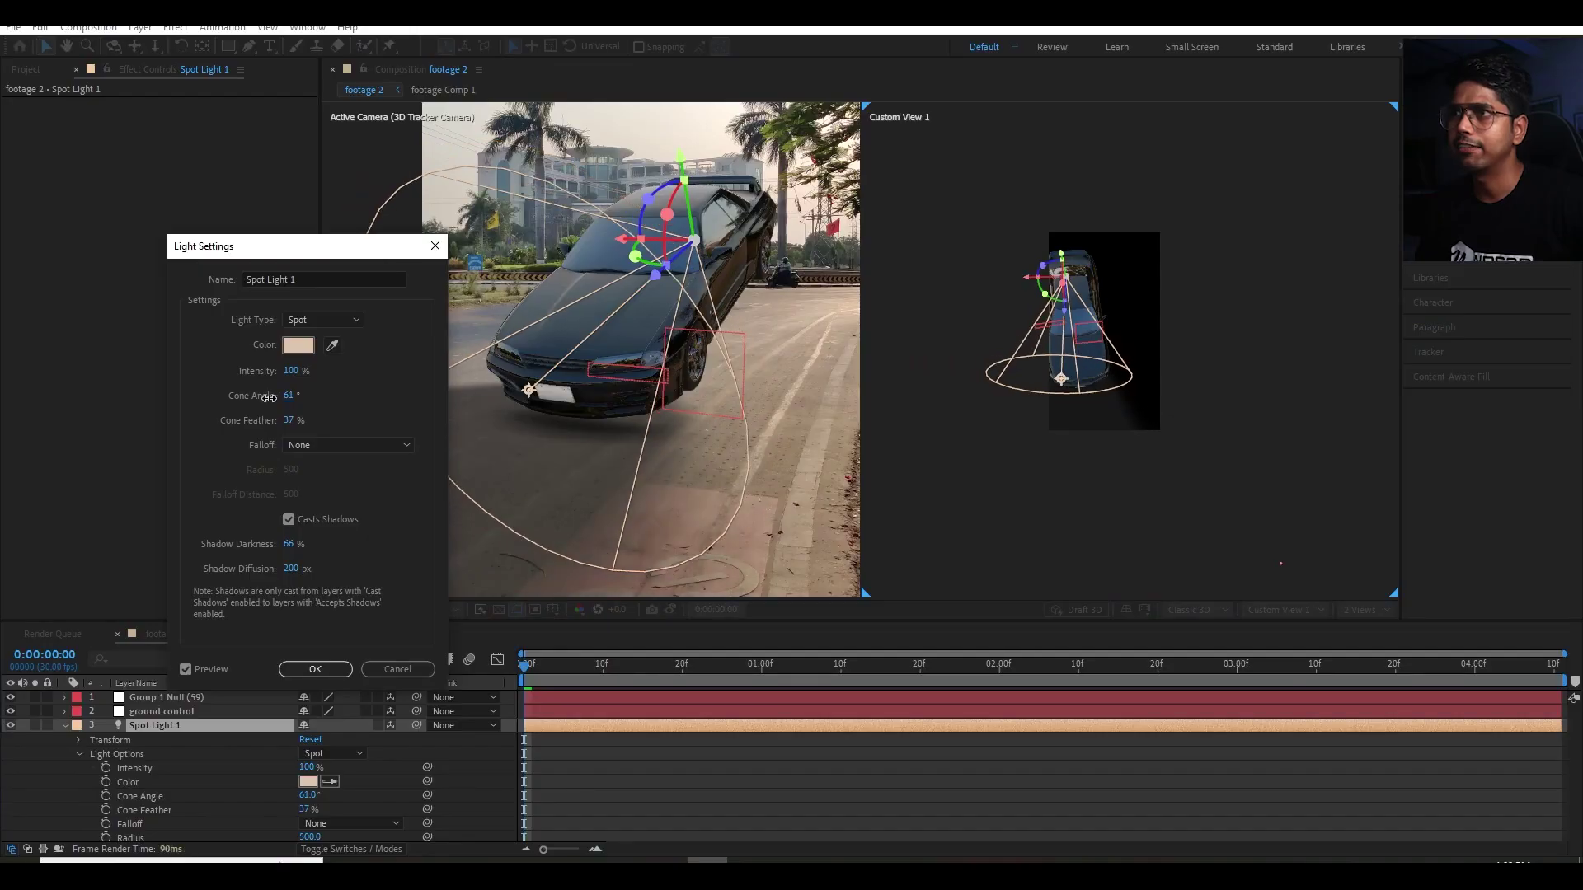
Widen the spot light's cone to 83° and reposition it around the car from a top view.
mouse_move(276, 399)
mouse_down()
mouse_move(262, 399)
mouse_move(287, 393)
mouse_up()
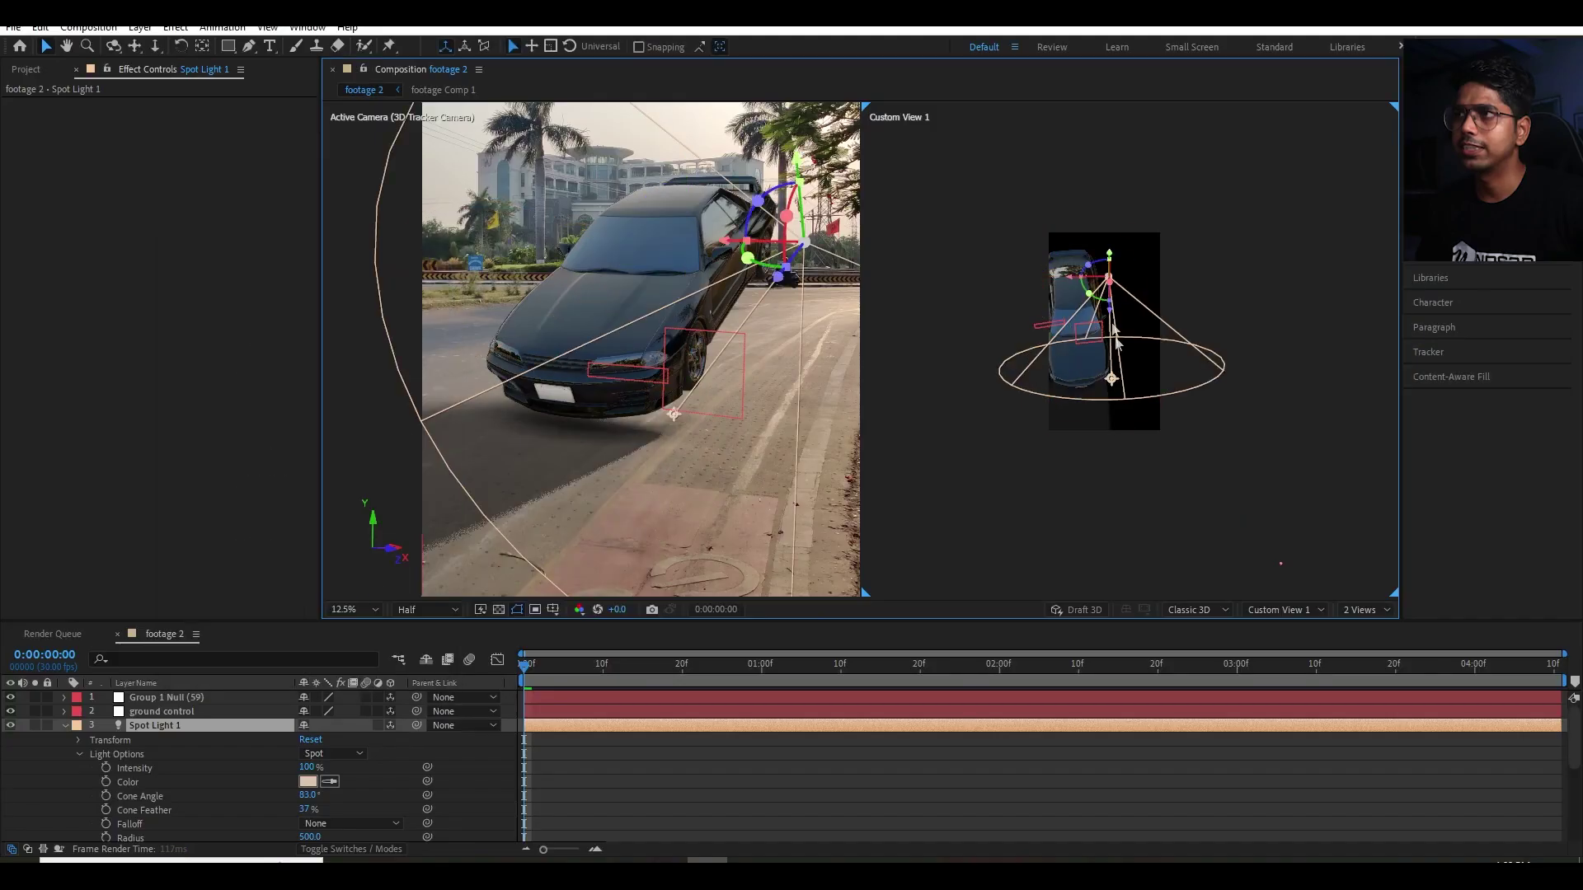
mouse_move(1063, 276)
mouse_down()
mouse_move(1046, 272)
mouse_move(1048, 288)
mouse_up()
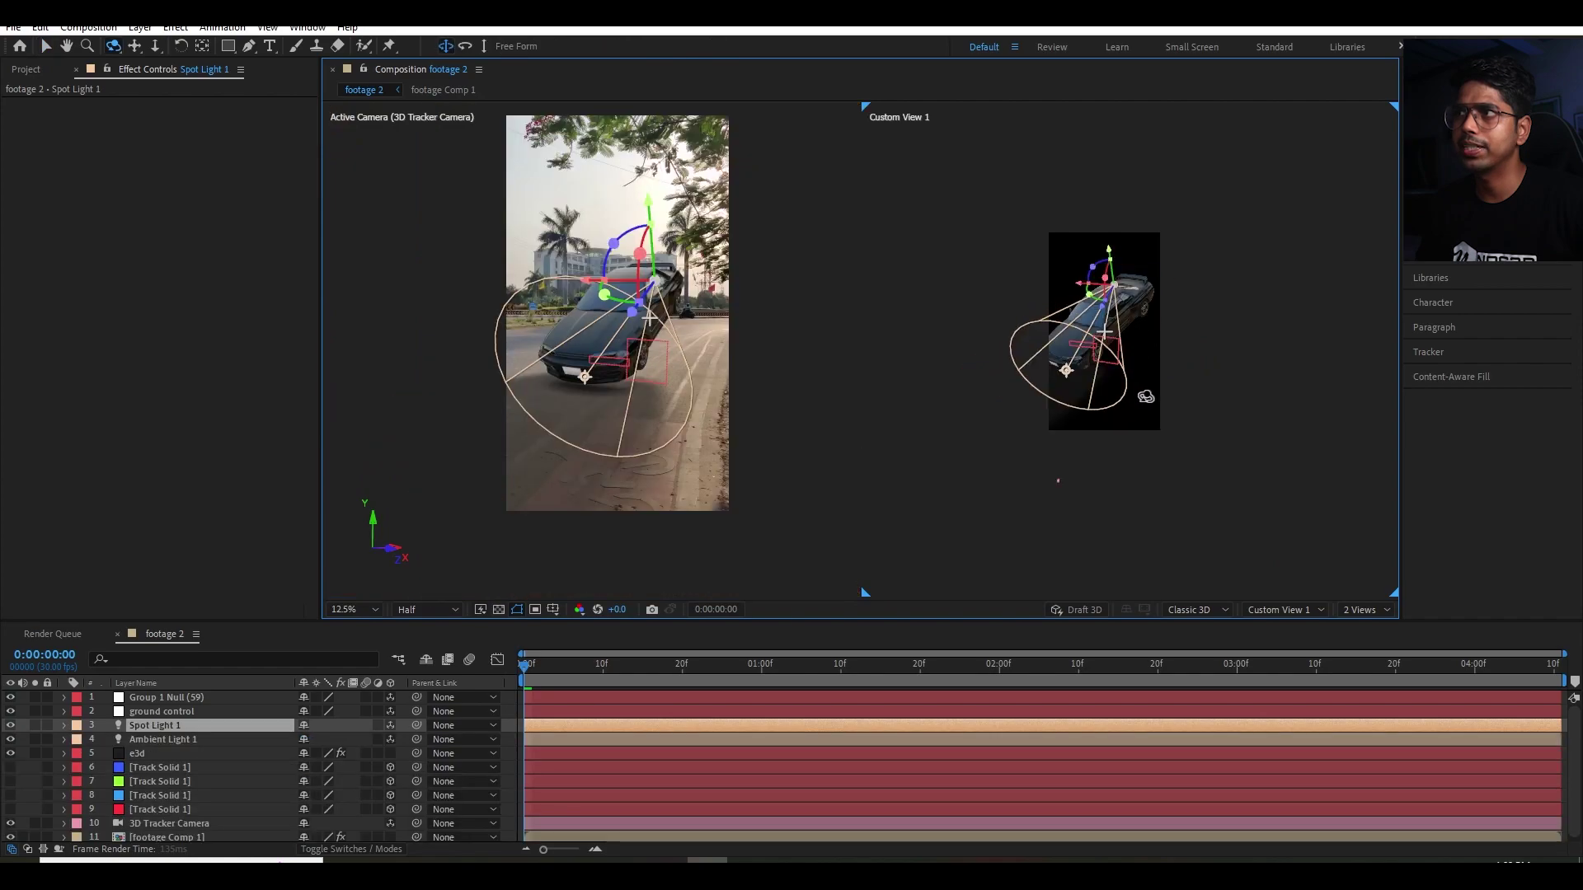
drag(1146, 396, 1169, 96)
key(v)
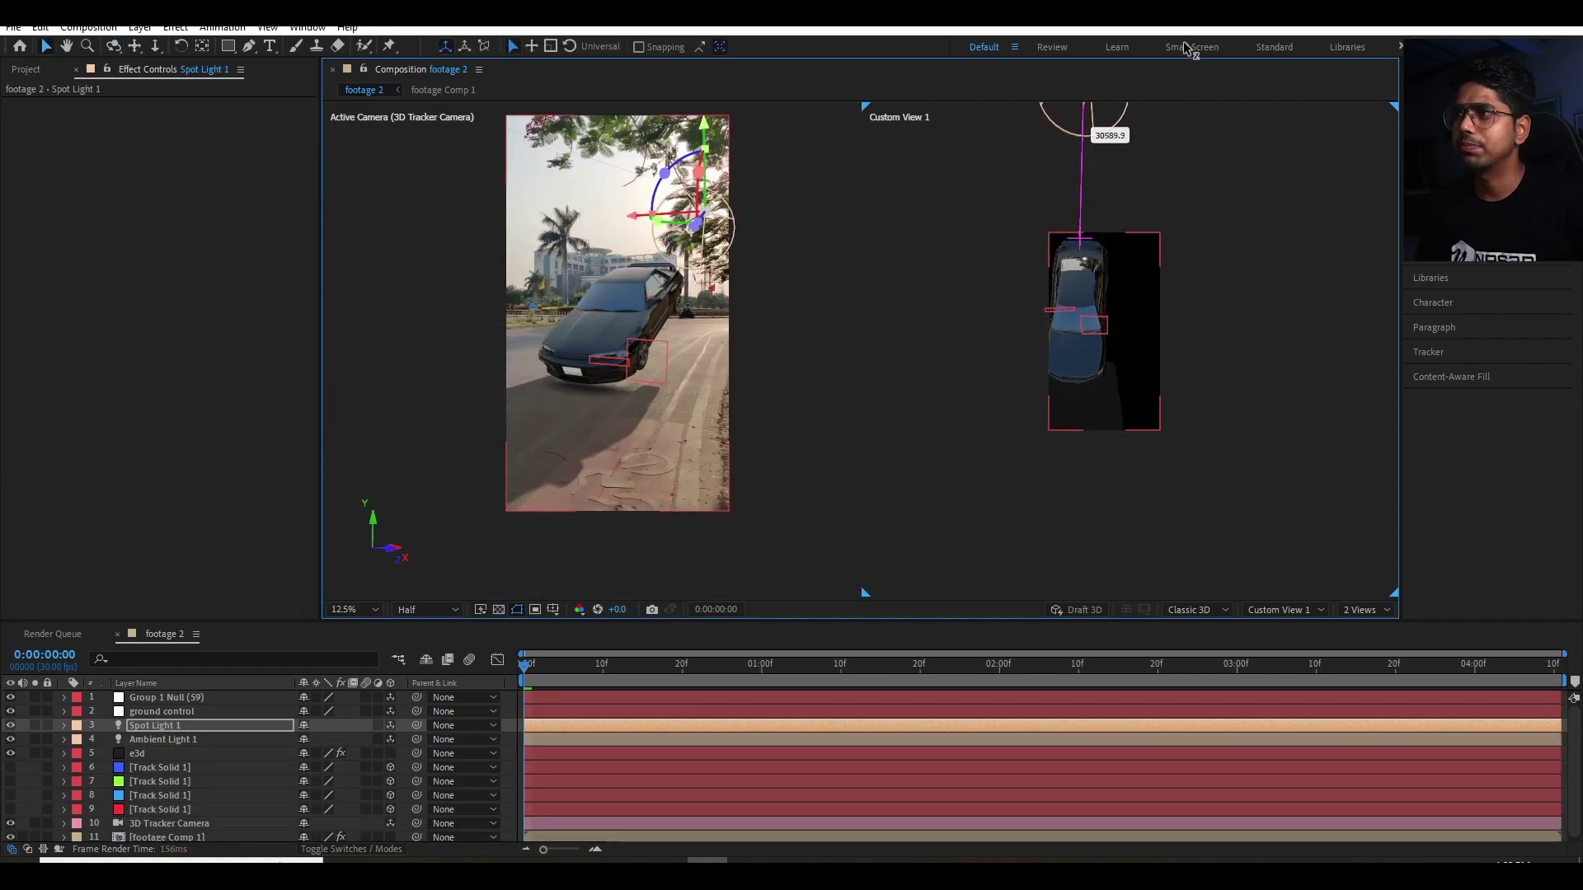
Raise the spot light high above the car, nudge it right, and set Shadow Darkness to 56%.
drag(1083, 225, 1098, 117)
drag(1027, 168, 1049, 363)
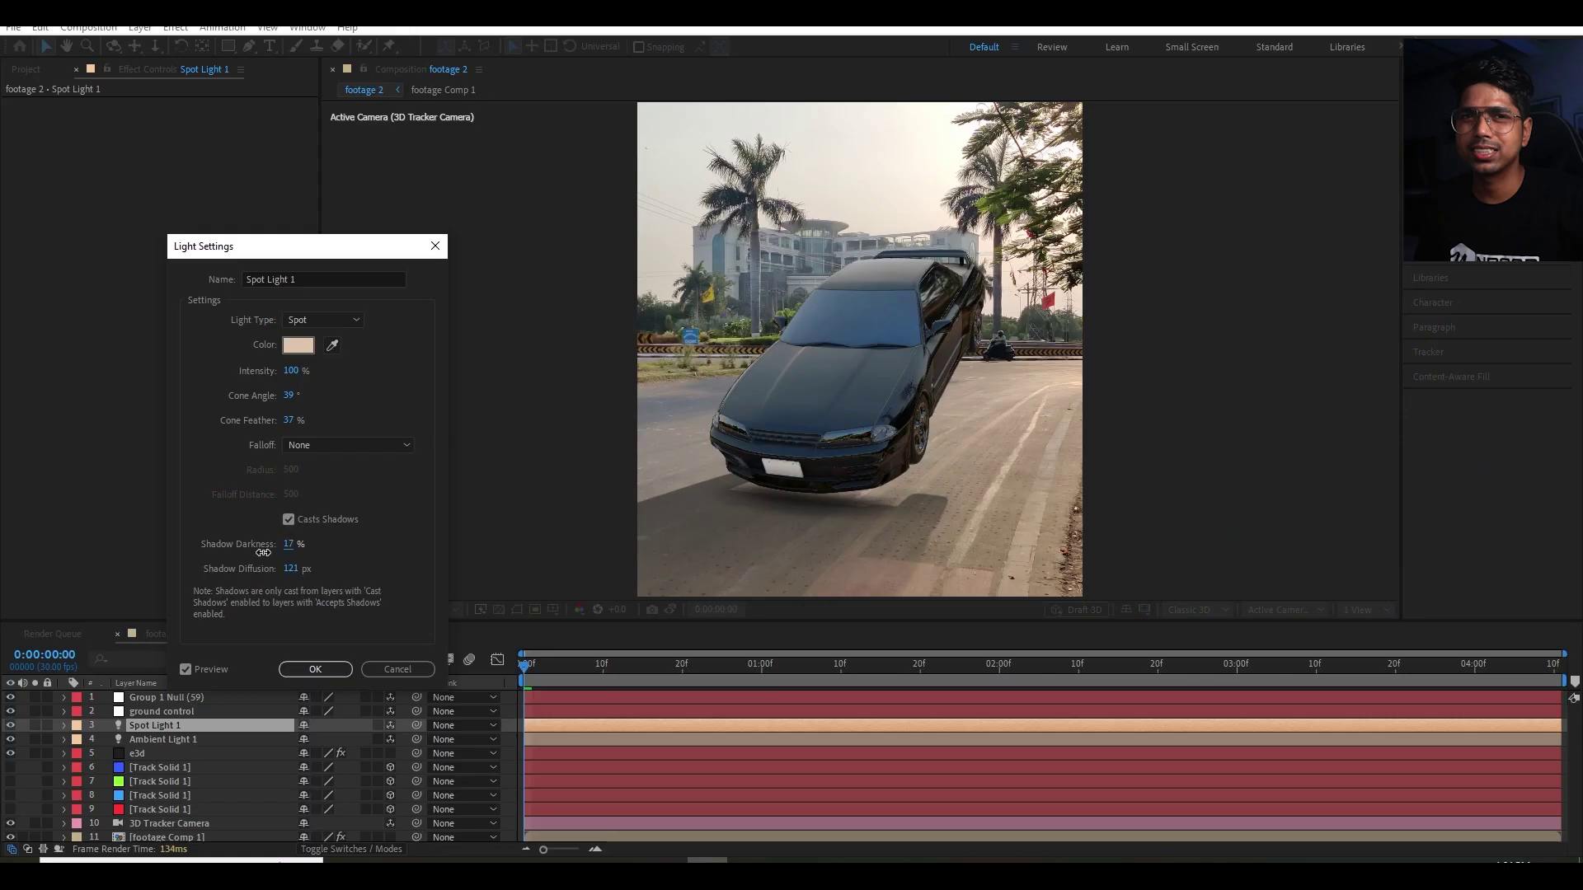
drag(285, 550, 285, 550)
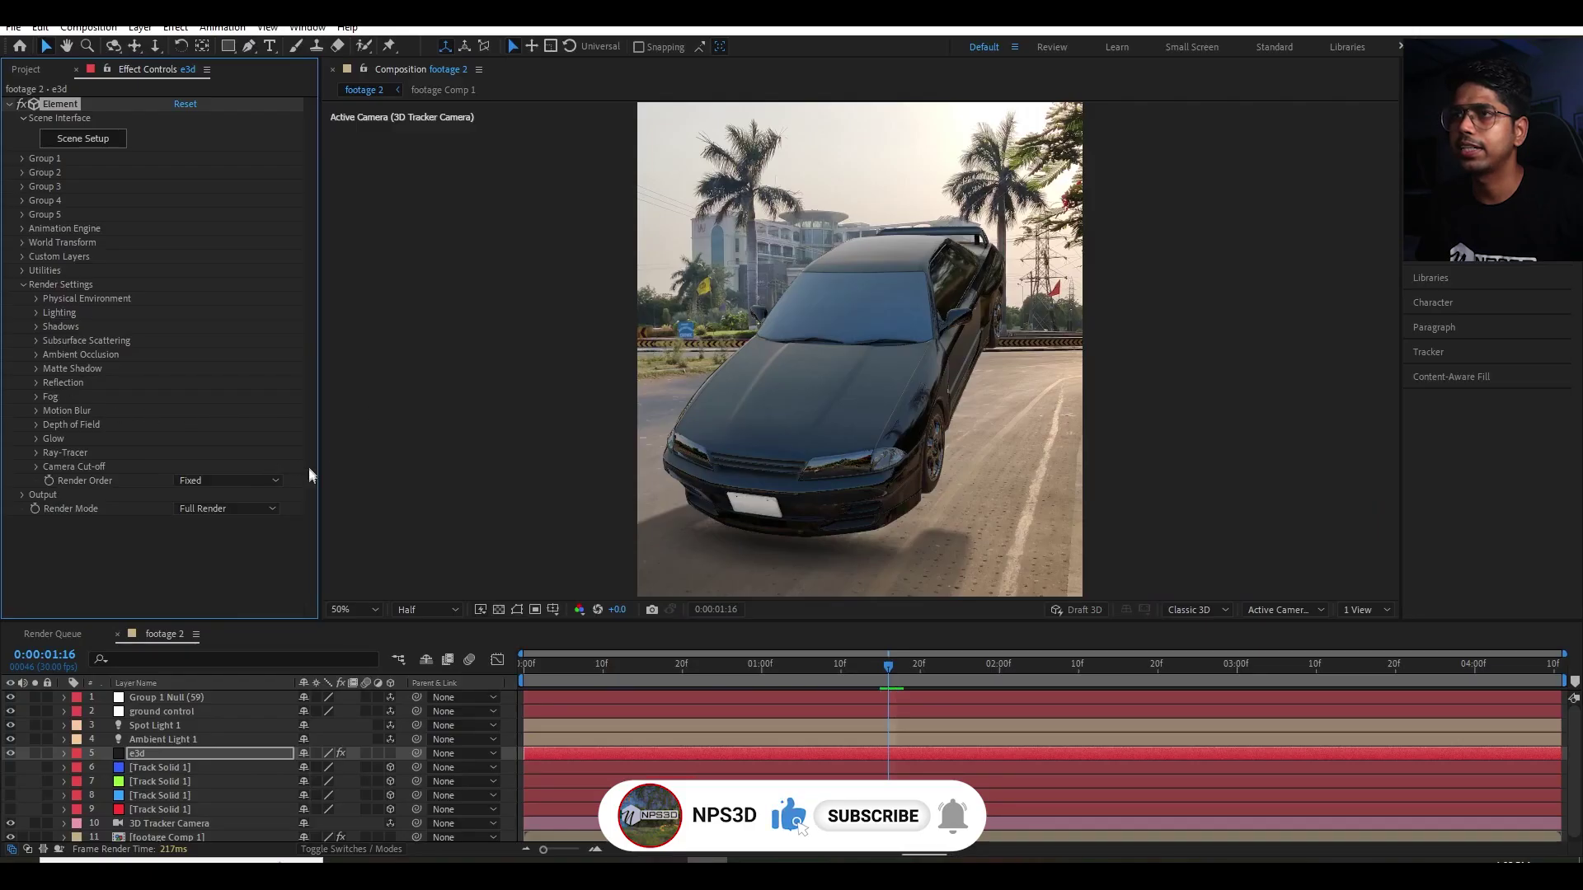
In Element 3D Output, set FXAA Smoothing to 1 and enter 4 for Gamma.
click(22, 495)
scroll(32, 501, down, 3)
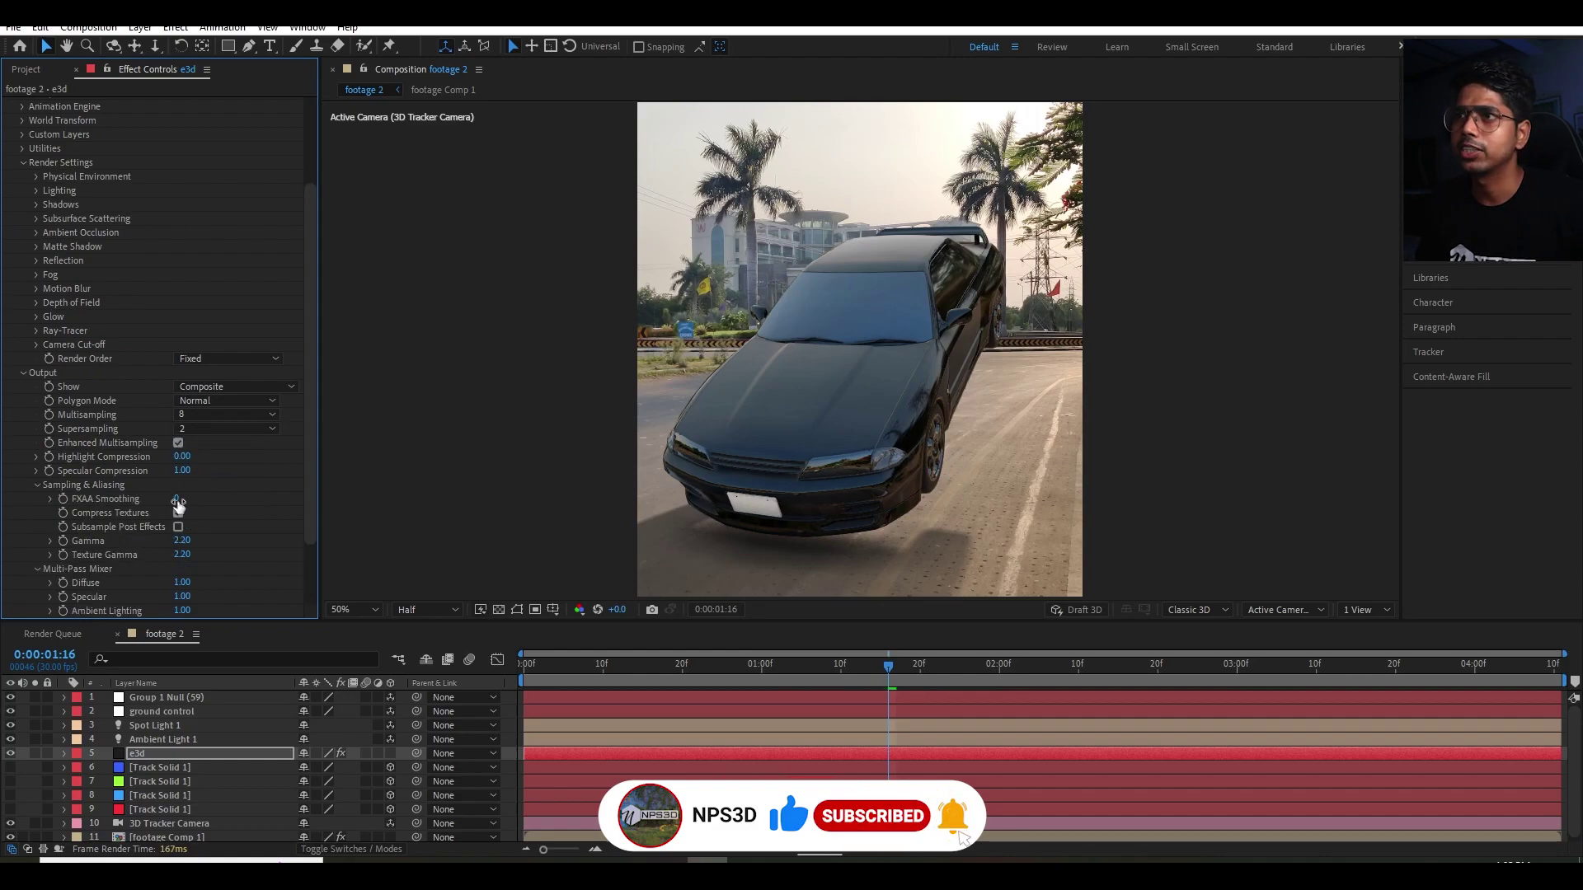
click(178, 500)
text(1)
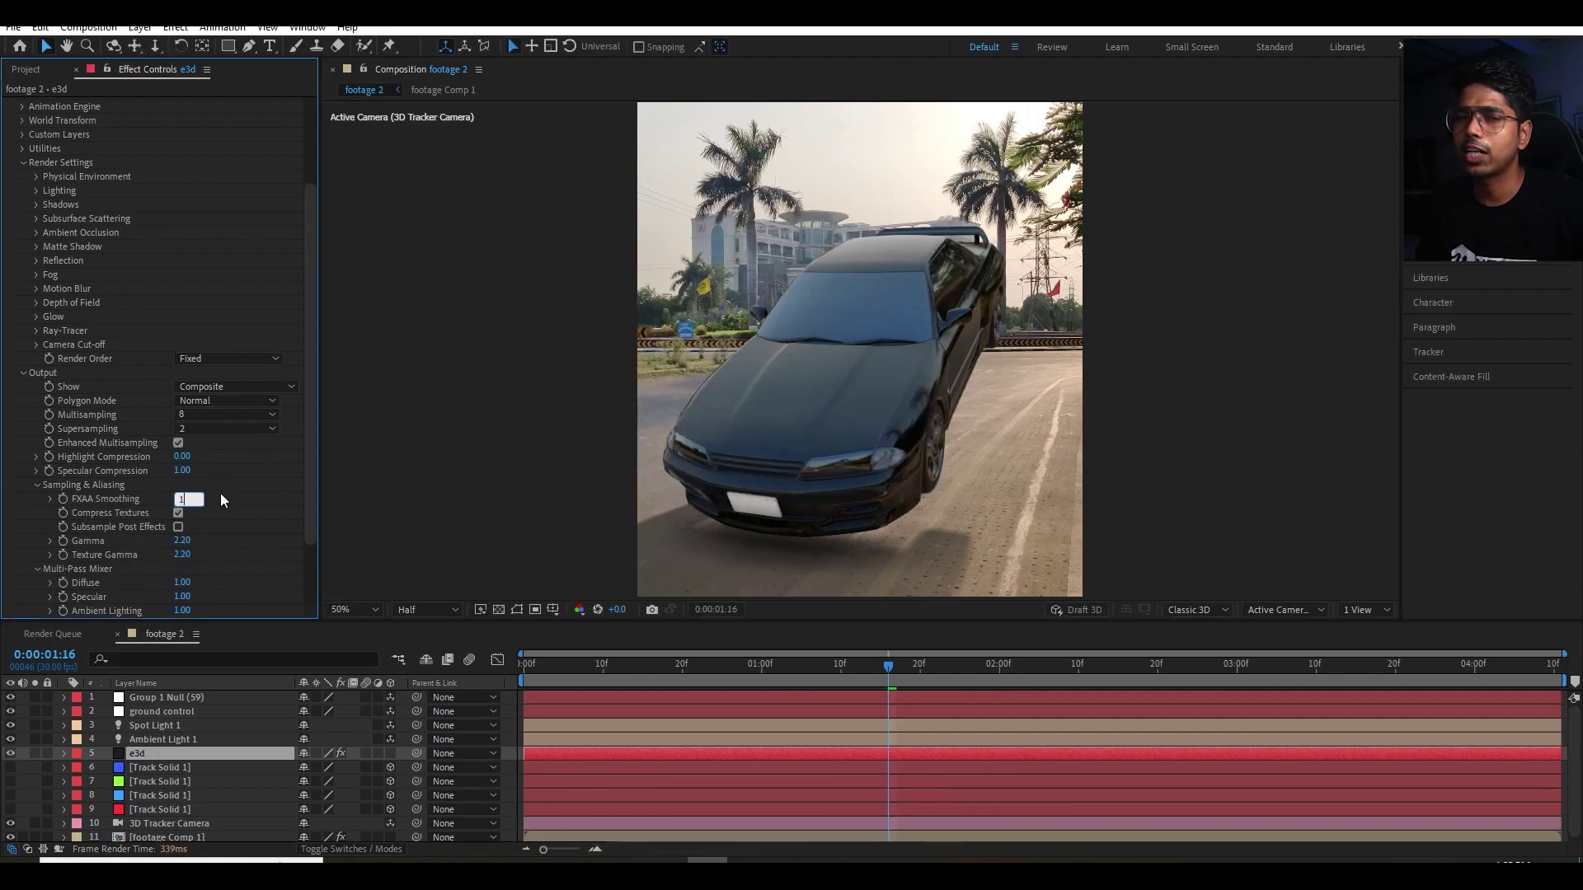
key(Tab)
text(4)
key(Return)
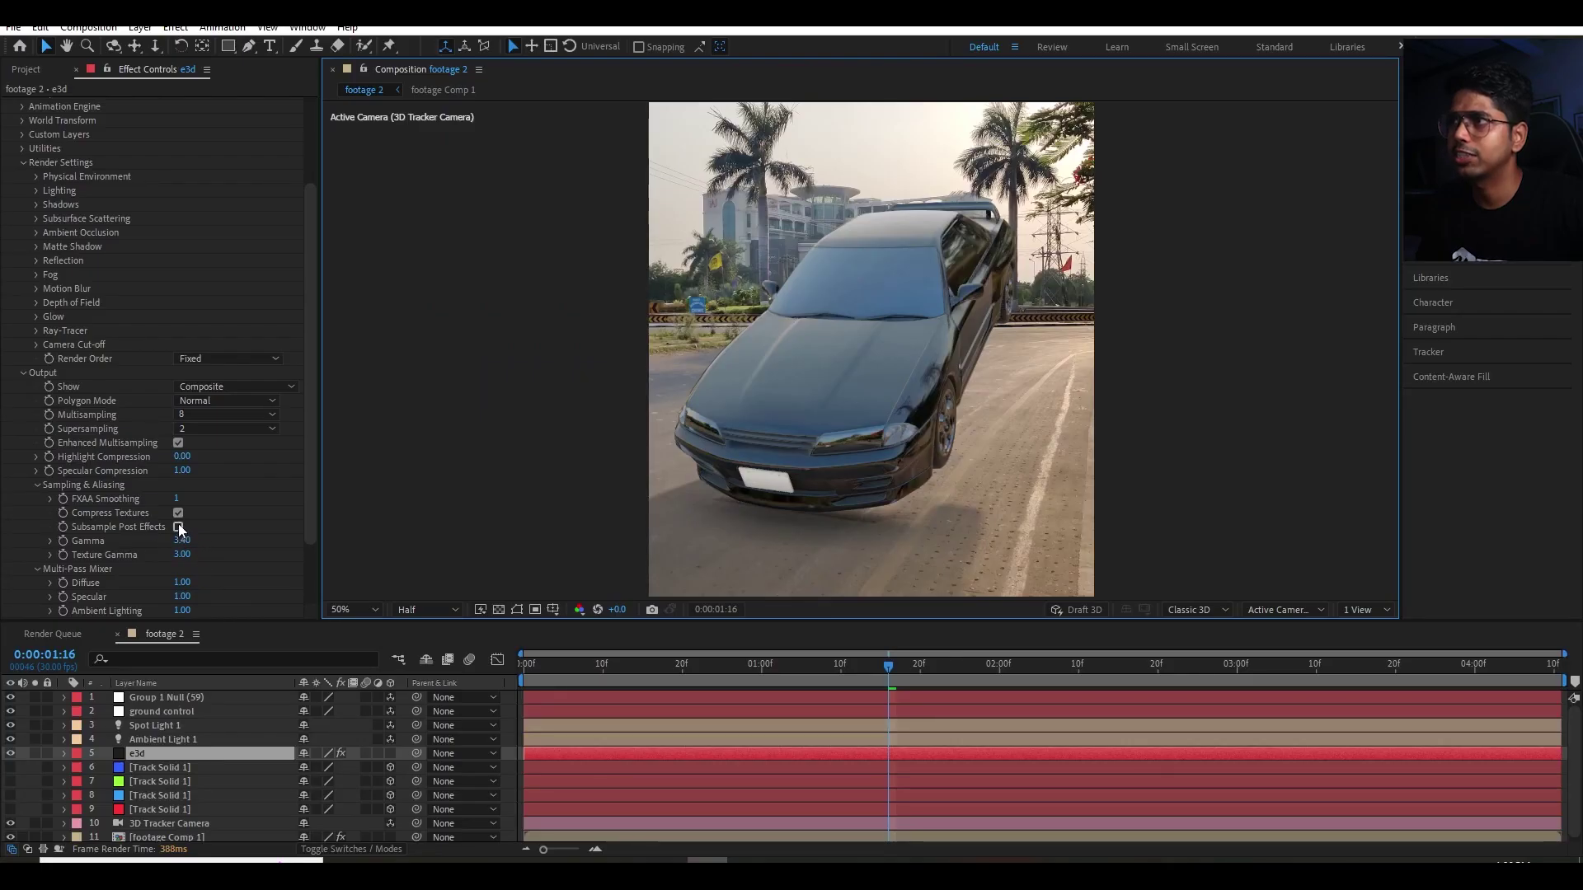
Leave Subsample Post Effects off, set RTAO Max Distance to 800, and pull the Curves midtones down.
click(178, 527)
click(178, 527)
scroll(775, 520, up, 3)
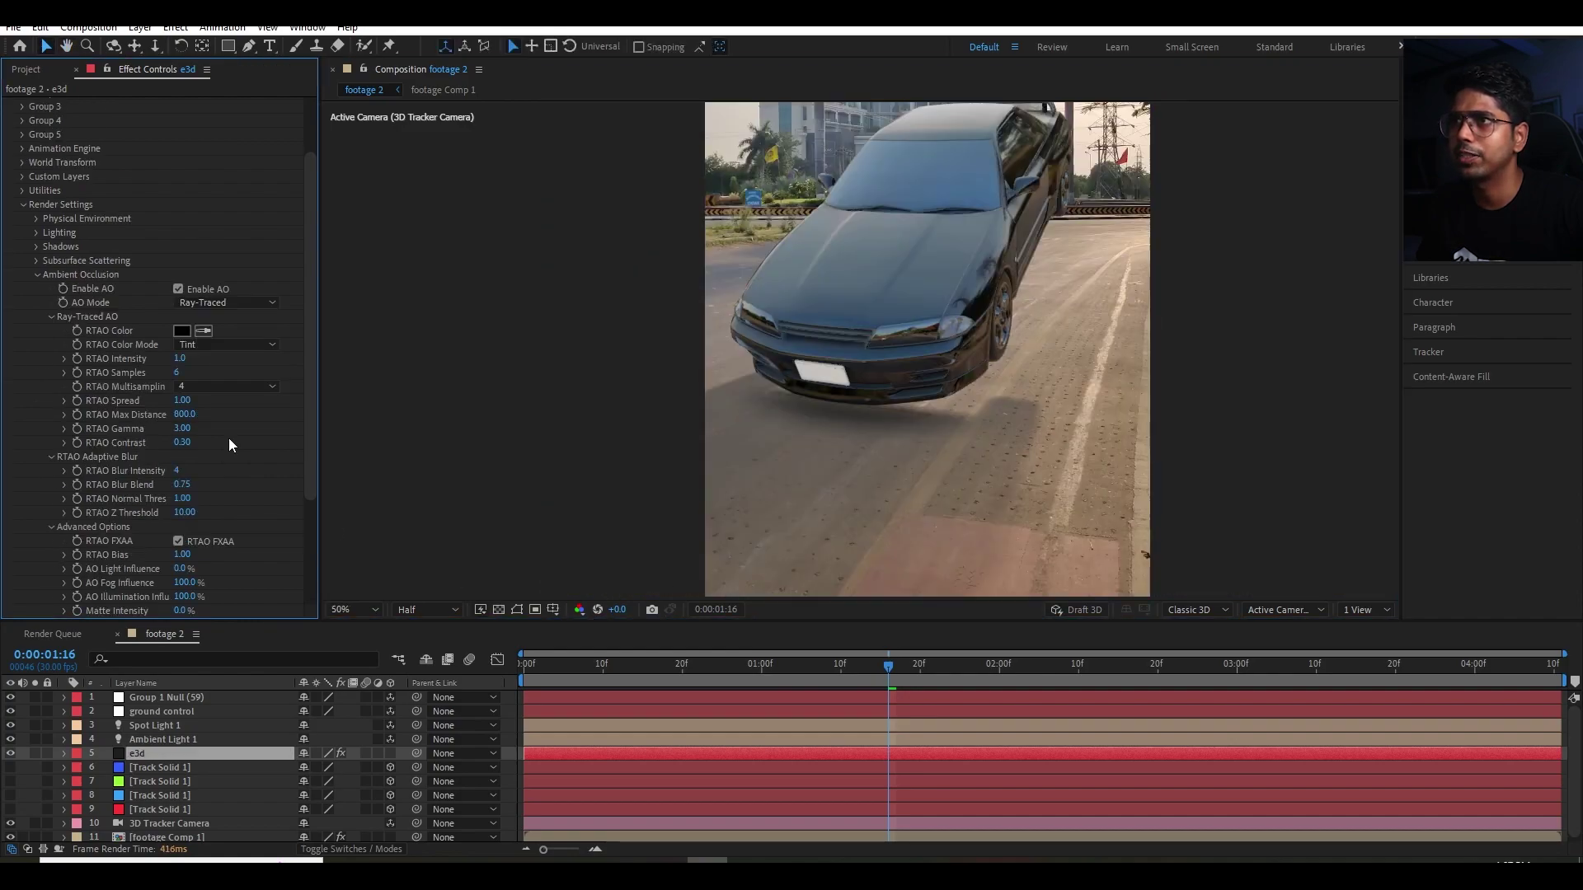
key(BackSpace)
key(BackSpace)
key(BackSpace)
key(BackSpace)
text(800)
key(Return)
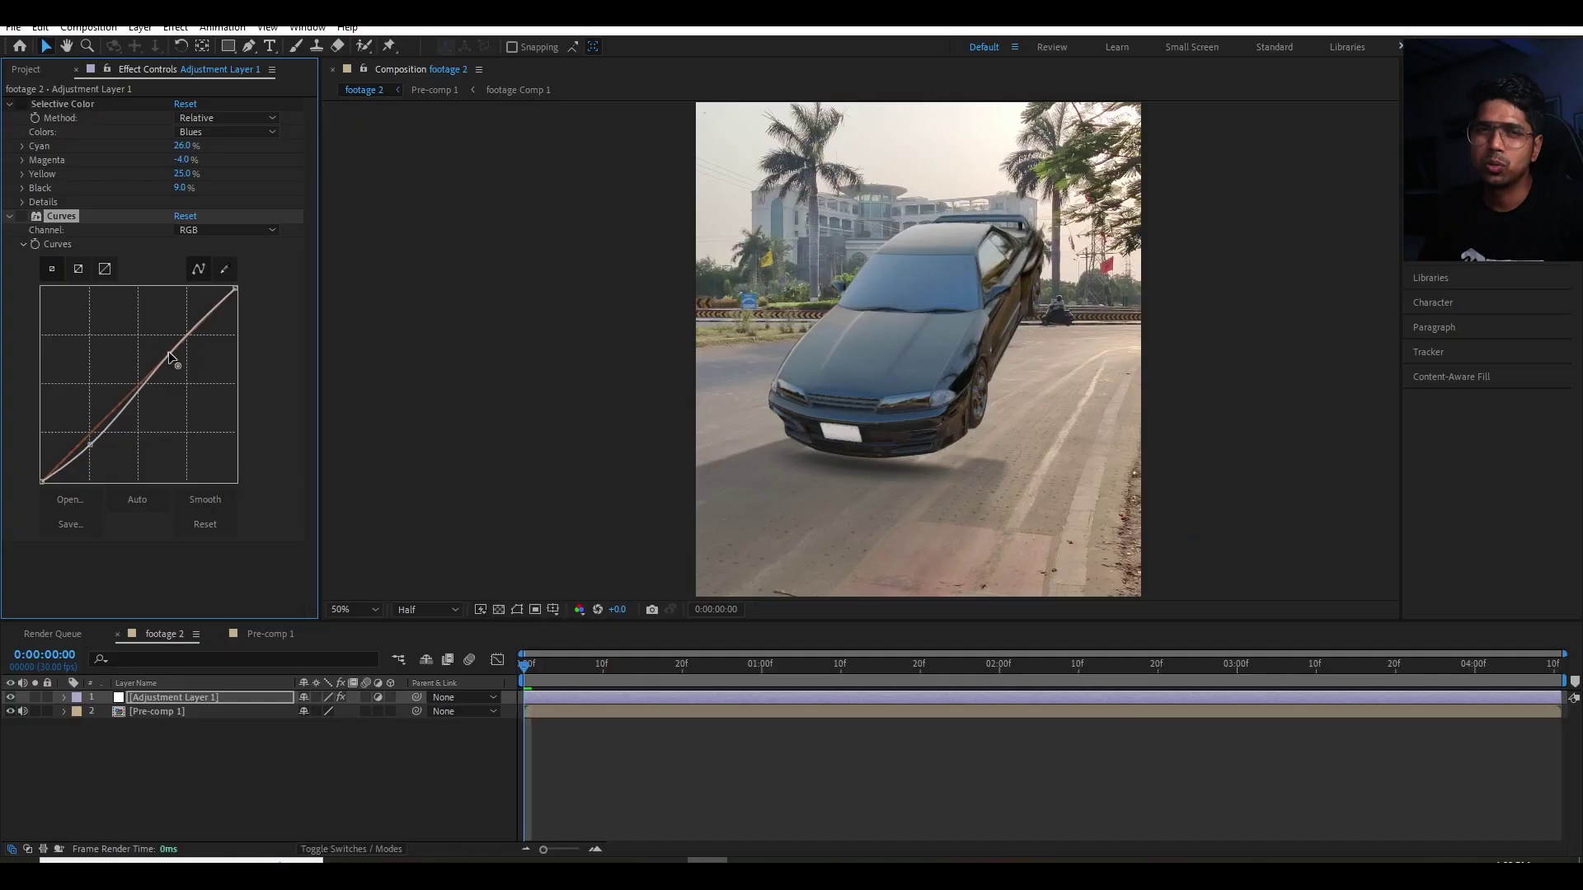
mouse_move(158, 339)
mouse_down()
mouse_move(182, 381)
mouse_move(168, 353)
mouse_up()
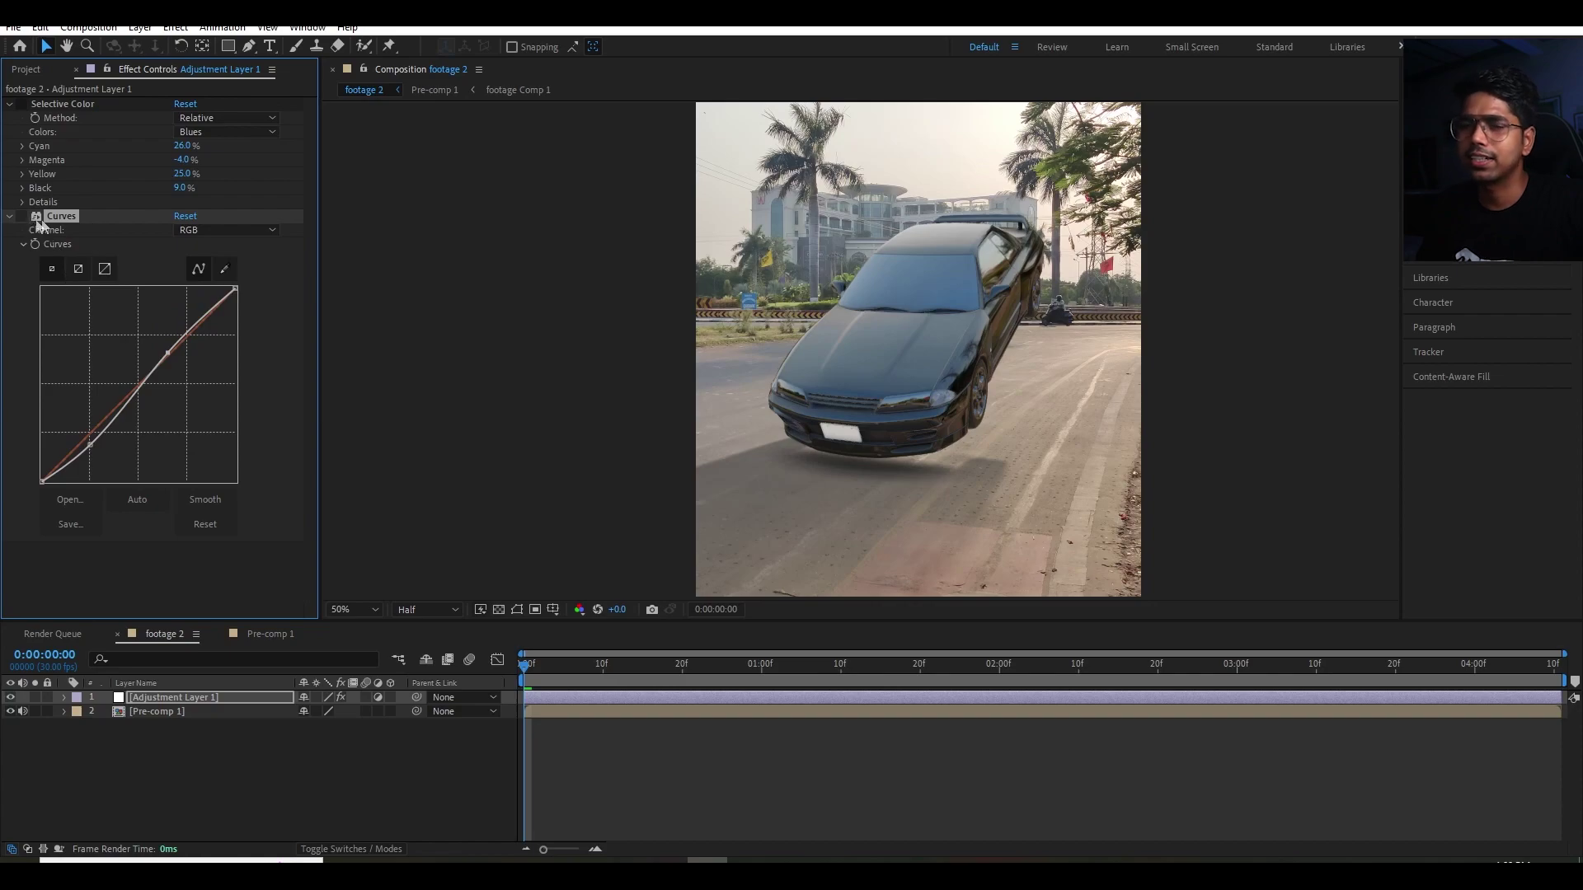
Test shadow and highlight Curves tweaks, search effects for 'se', and move time to 0:00:01:06.
mouse_move(89, 444)
mouse_down()
mouse_move(89, 425)
mouse_move(91, 443)
mouse_up()
drag(163, 367, 166, 356)
key(ctrl+5)
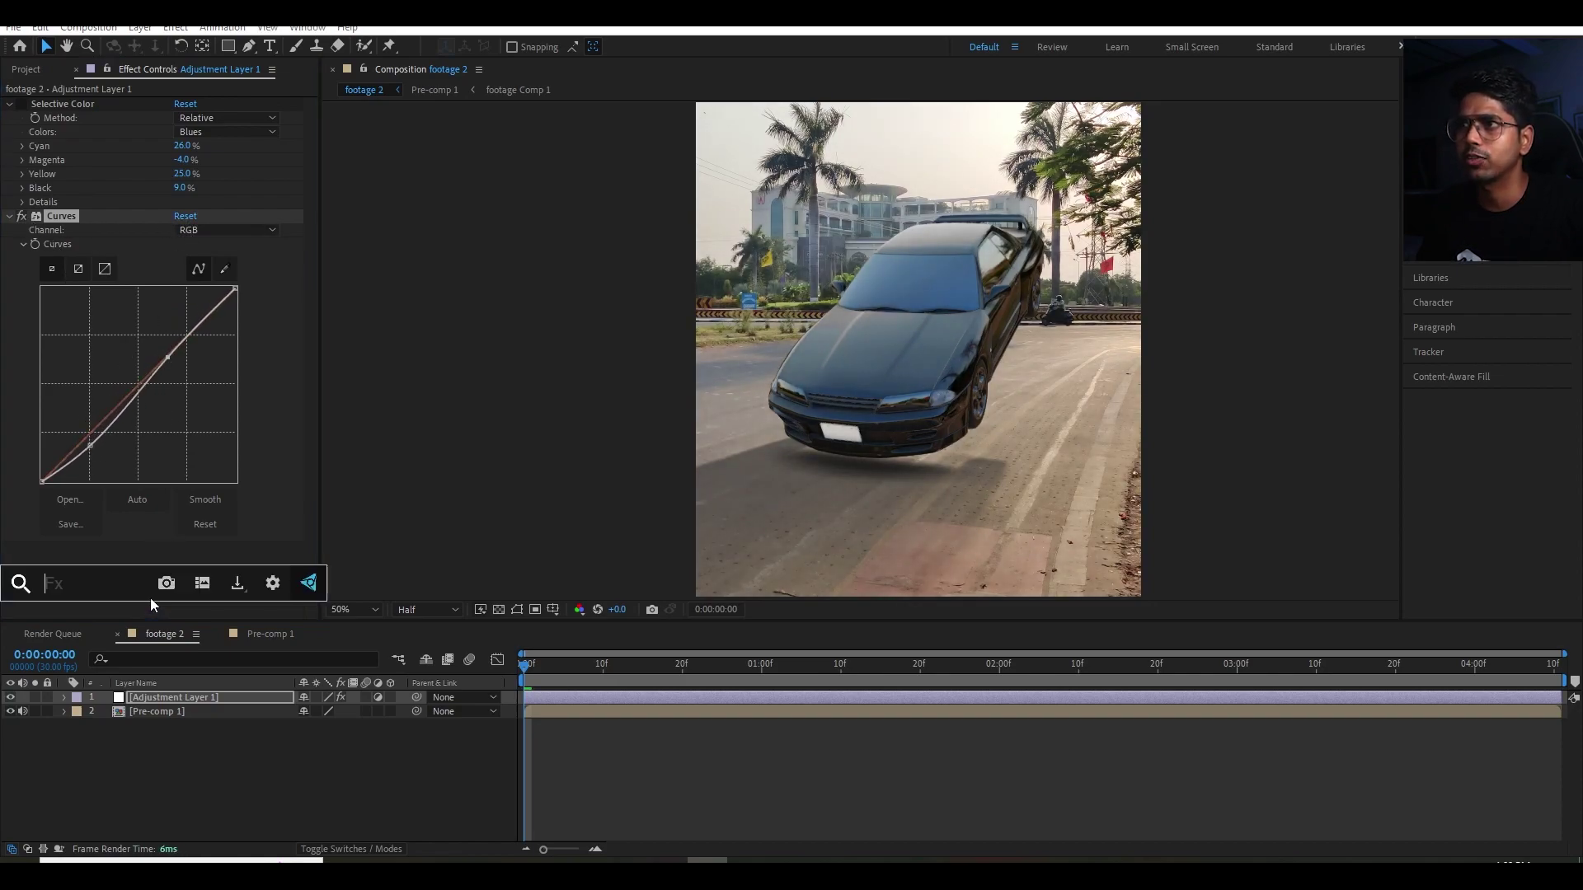
text(se)
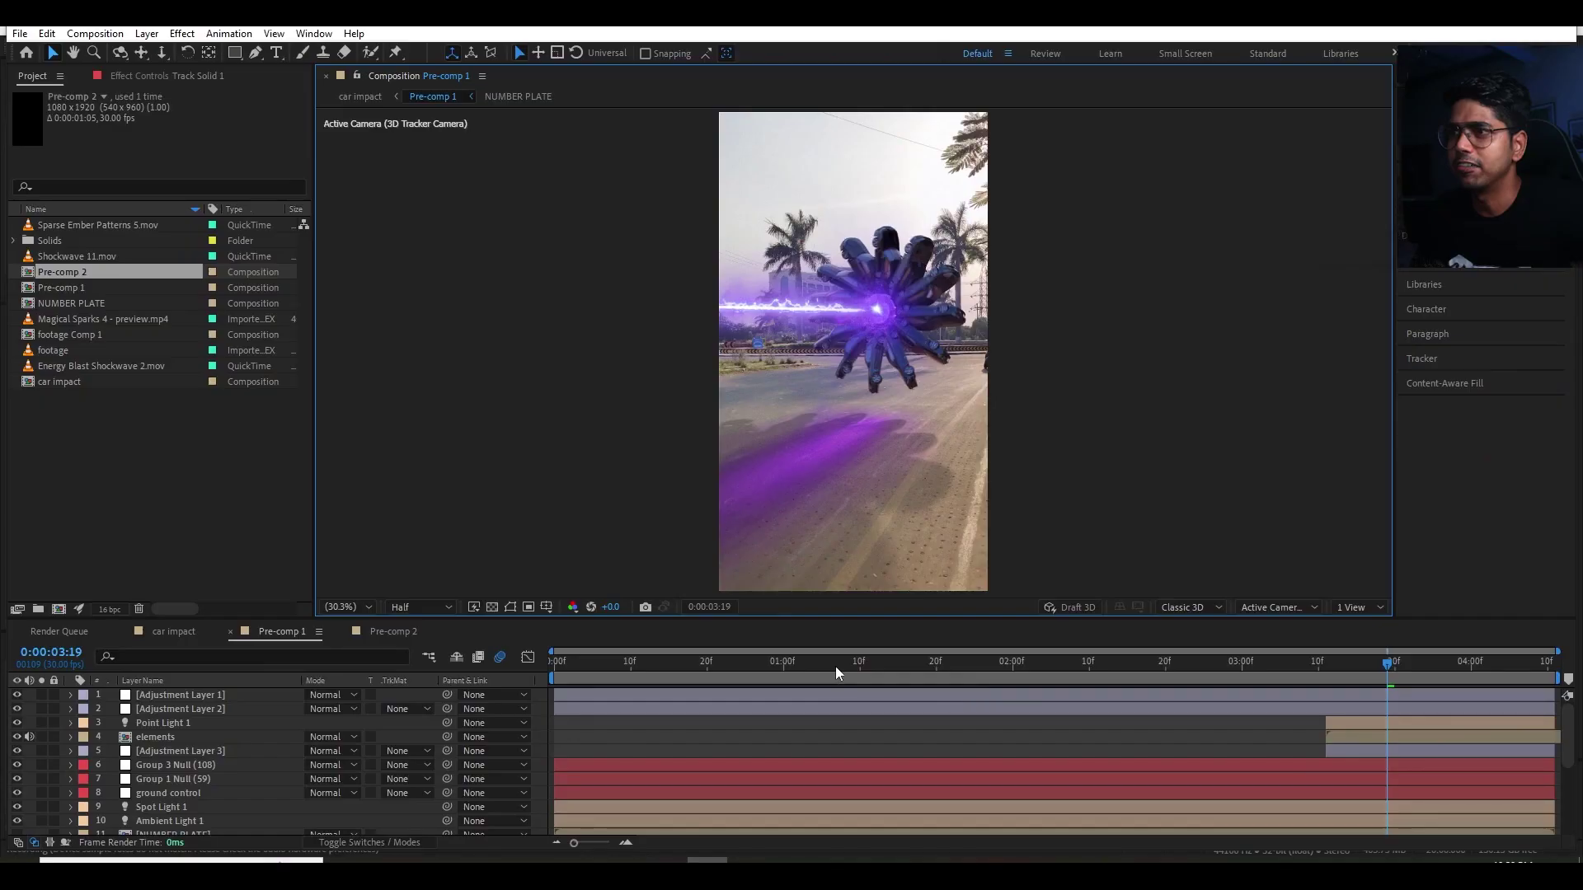
click(830, 672)
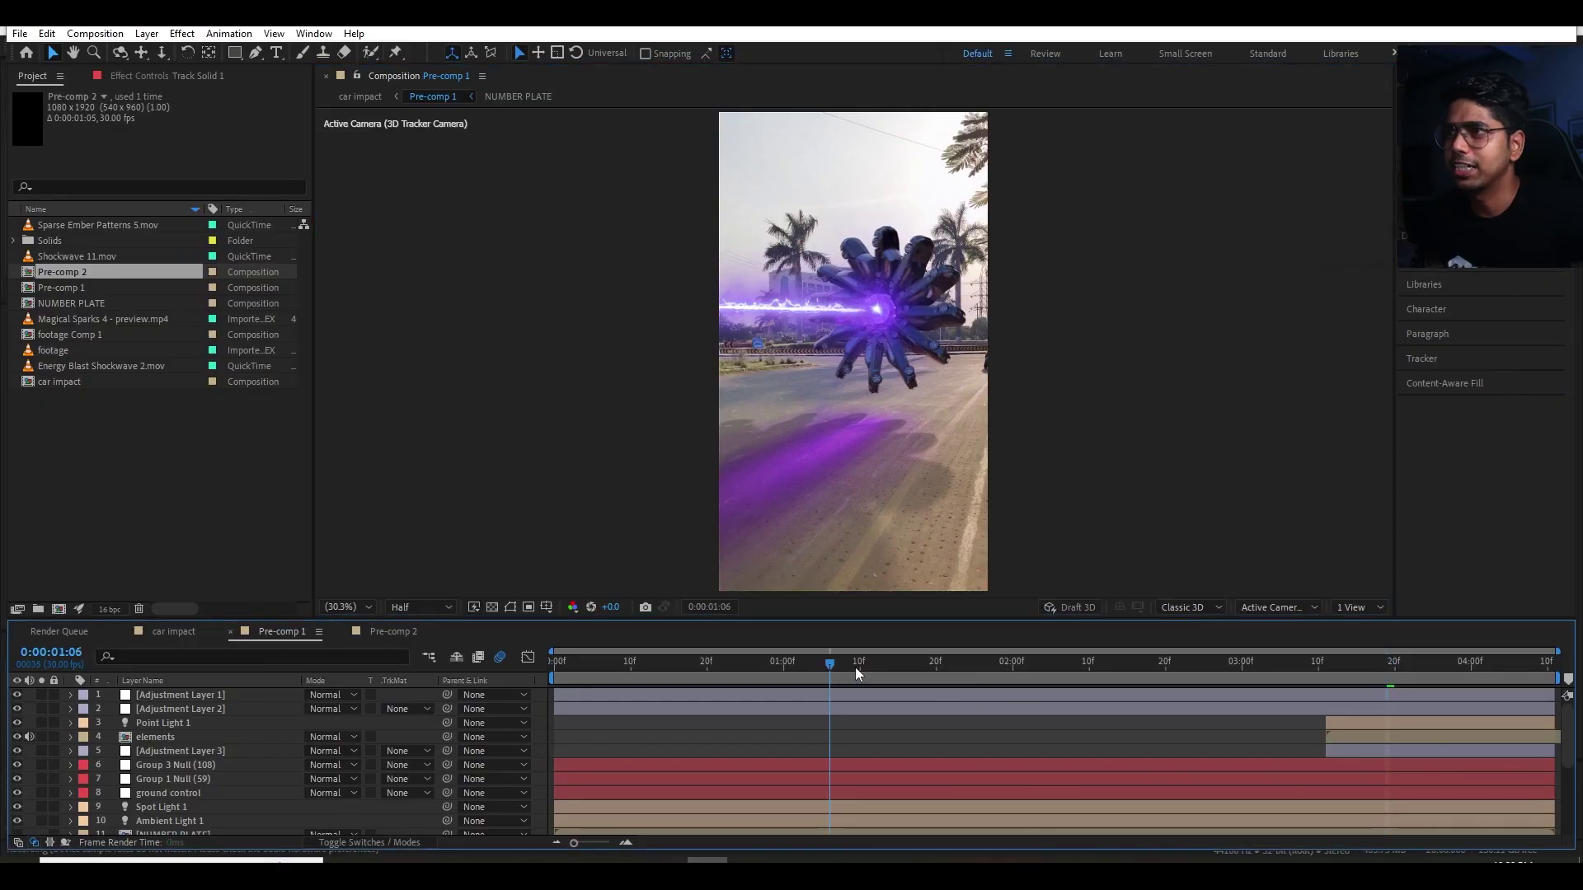
Switch to Pre-comp 2, solo layer 10 saber, and play the streak animation.
click(993, 670)
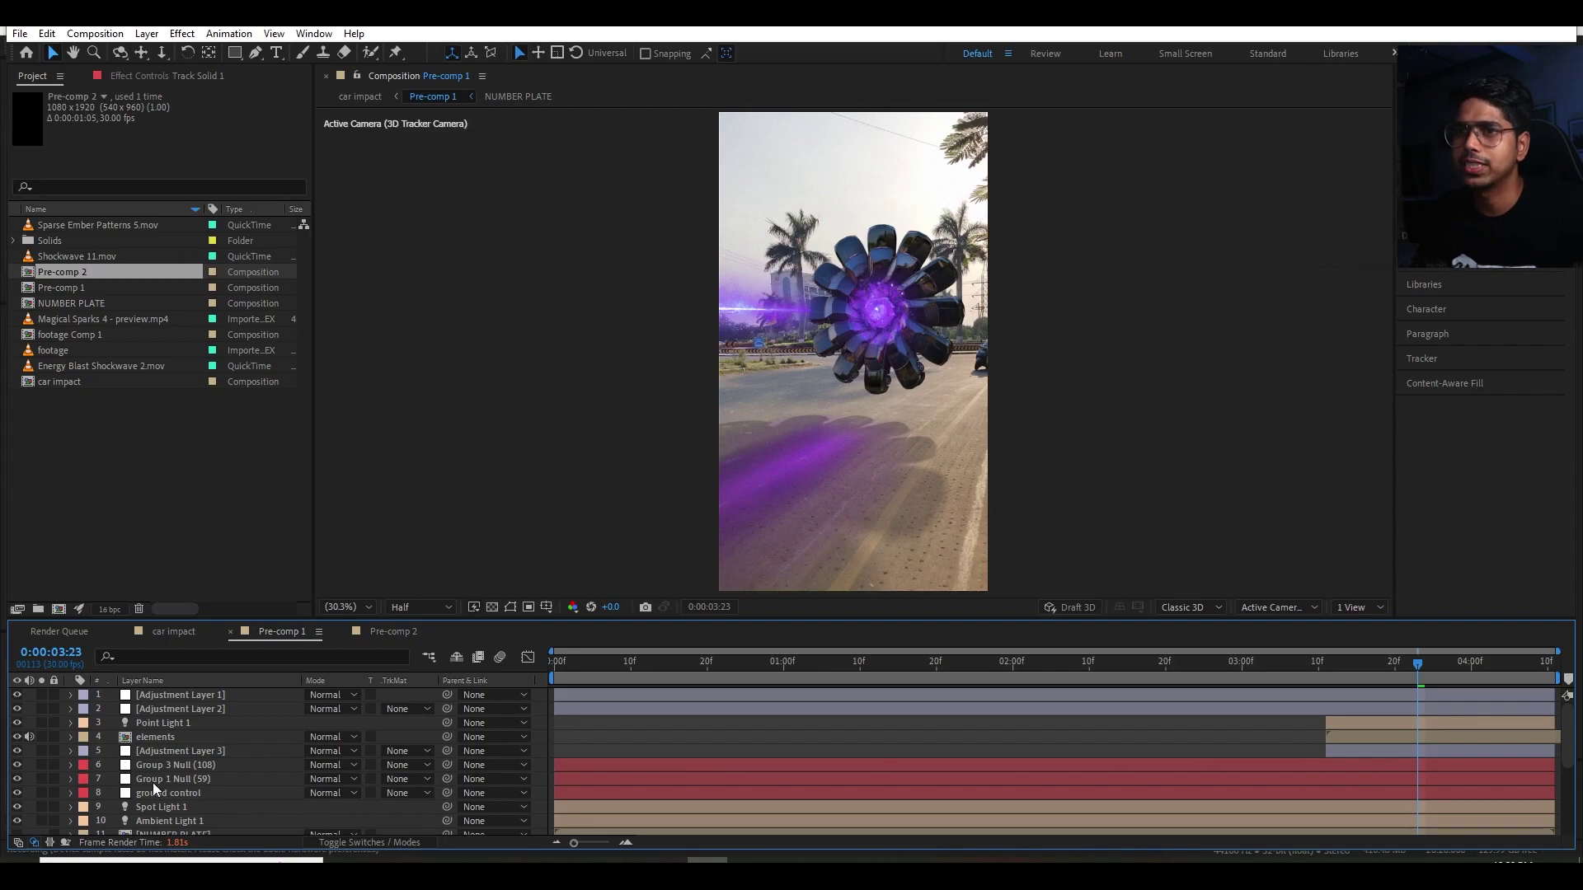
scroll(26, 166, down, 2)
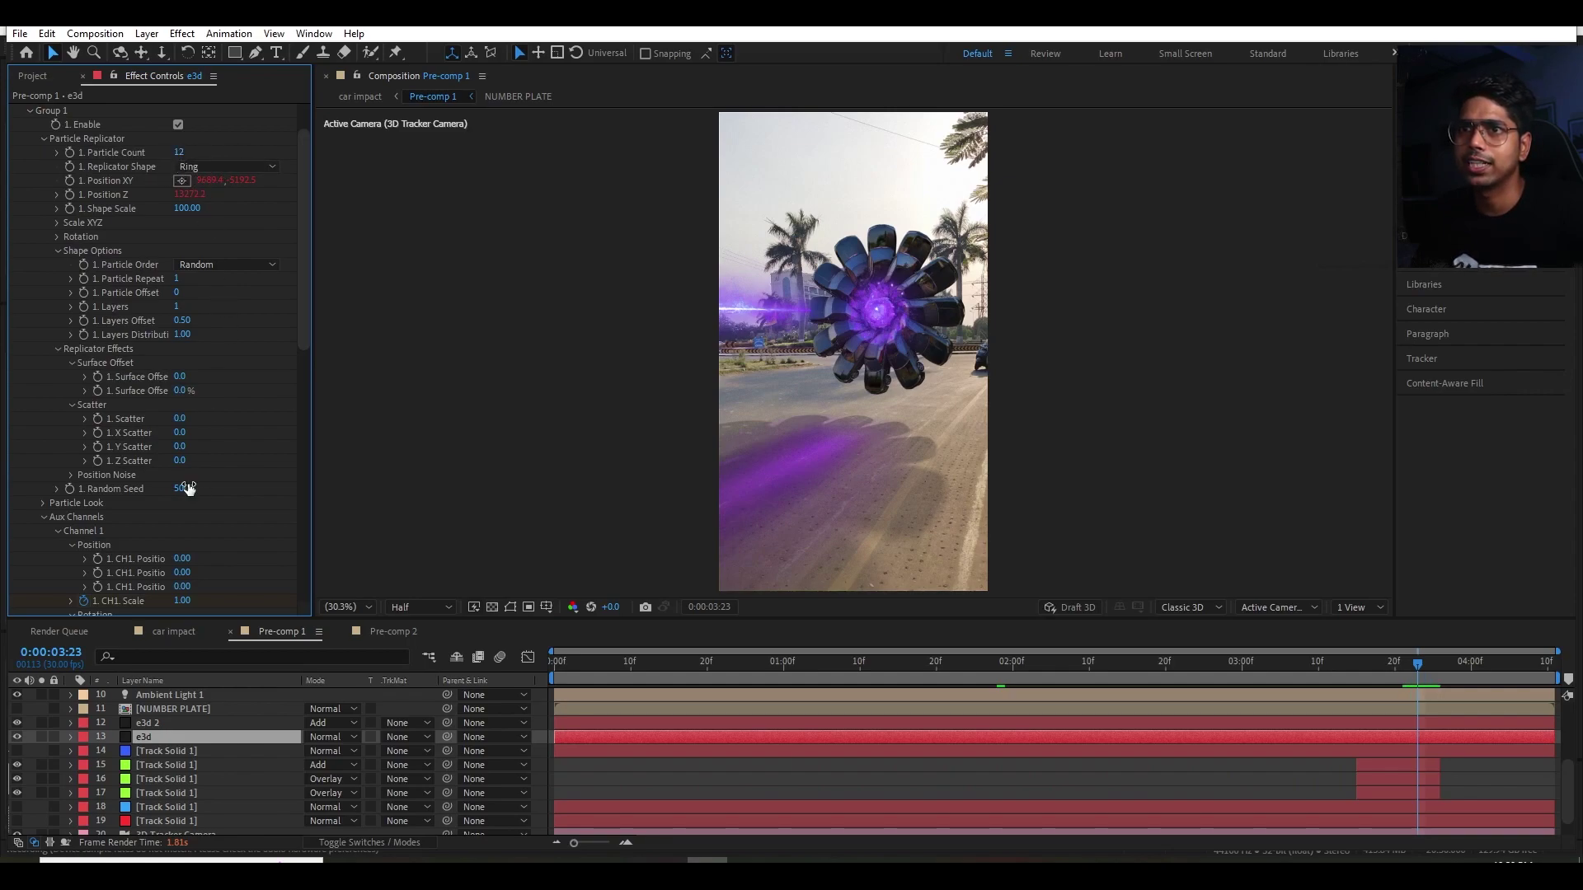
scroll(194, 488, down, 3)
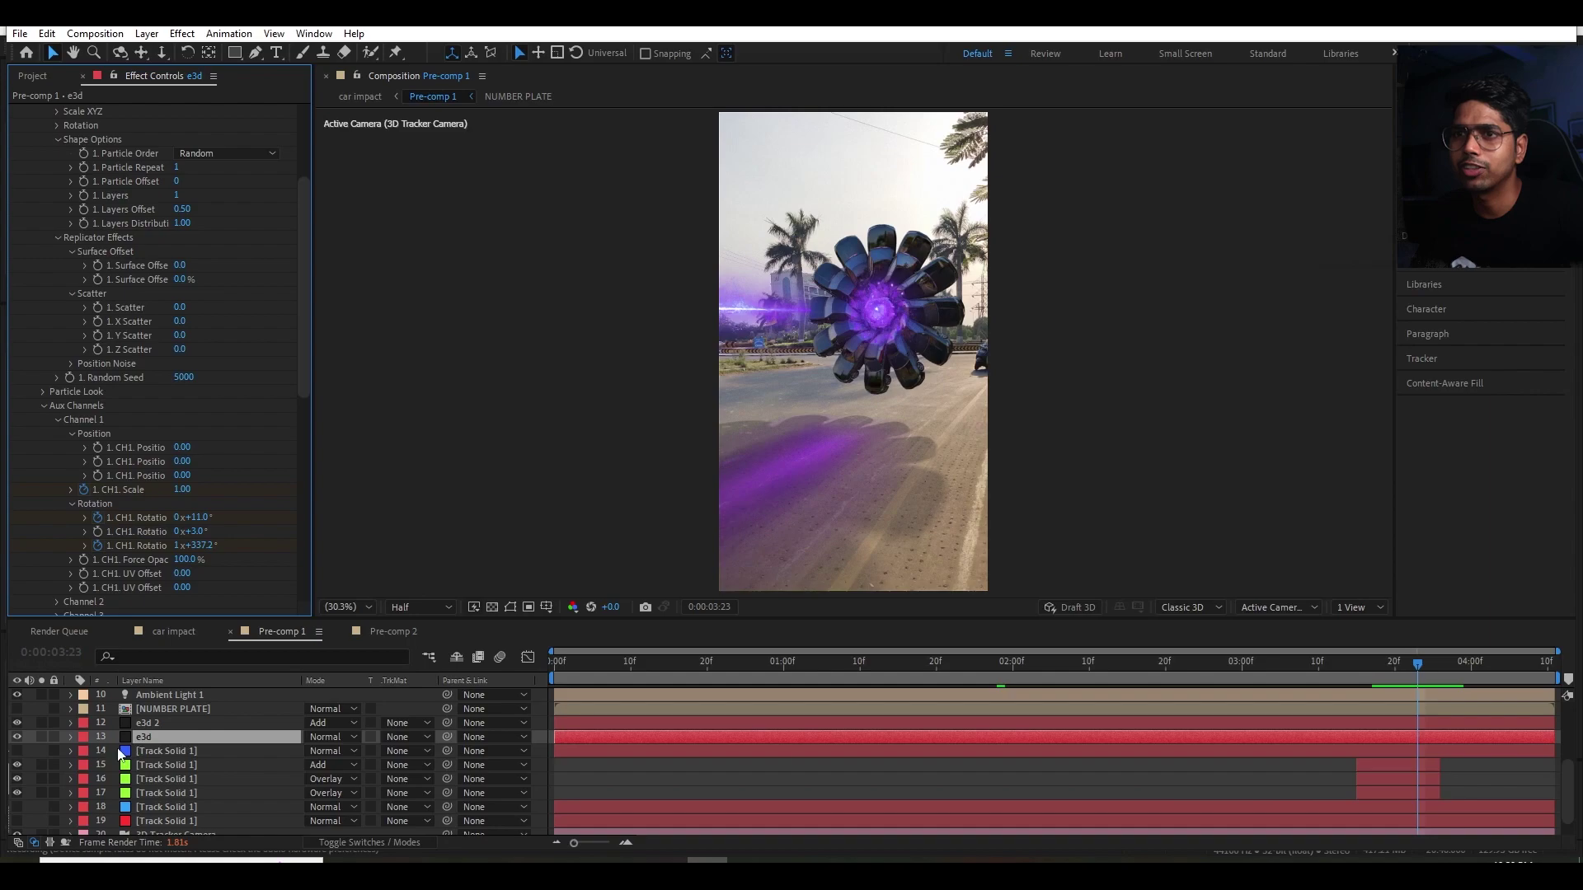
click(393, 631)
click(41, 822)
key(space)
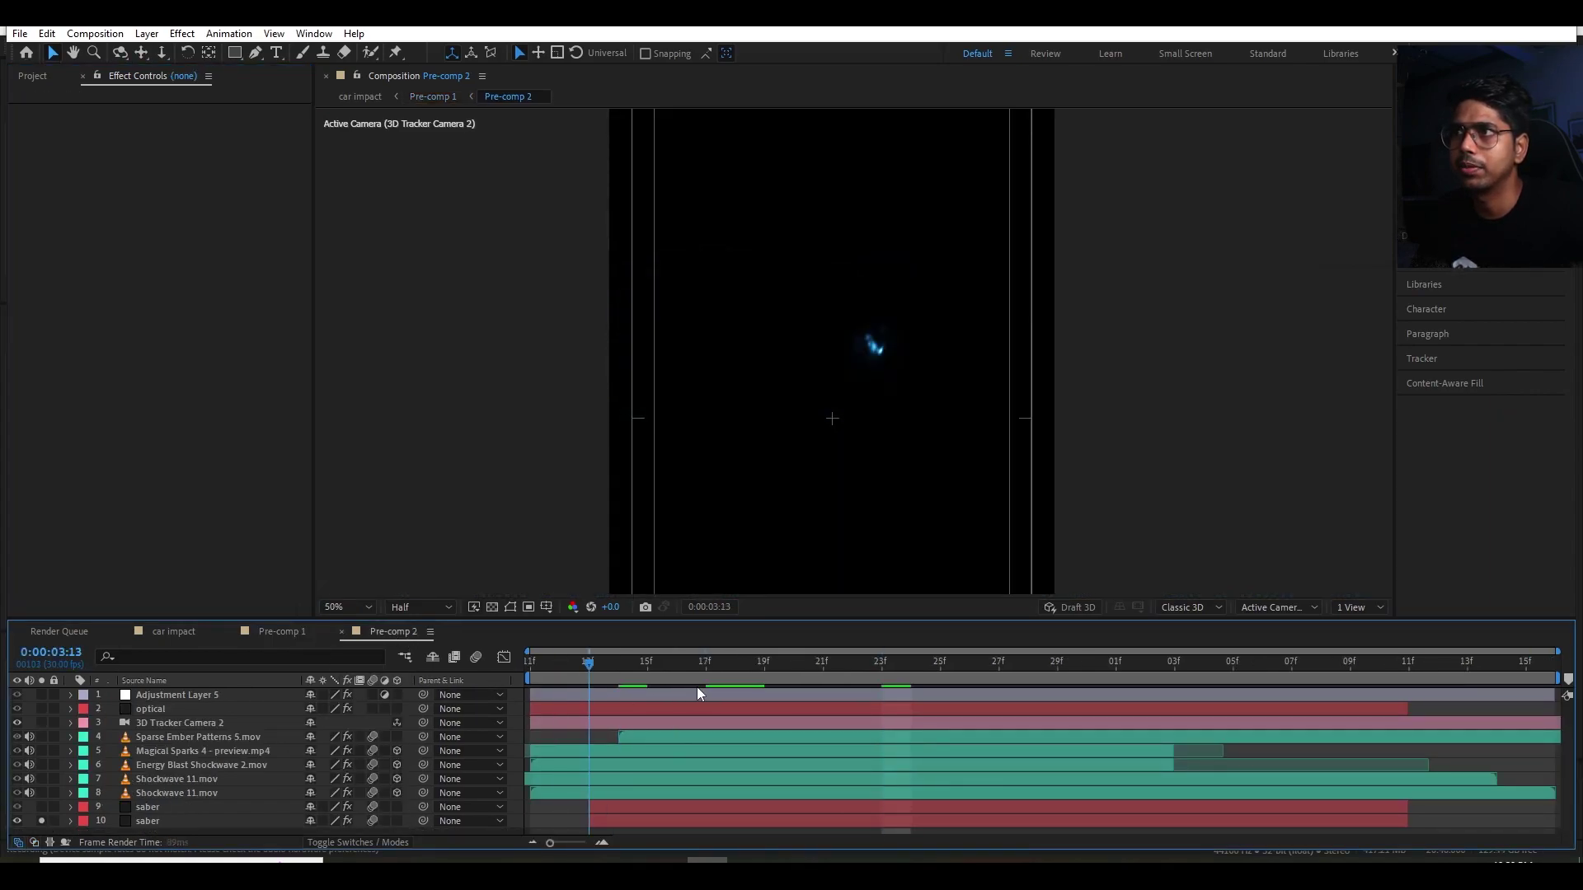
Solo the layer 9 saber and step to frame 0:00:03:23, where the shockwave appears.
click(42, 807)
drag(561, 682, 813, 681)
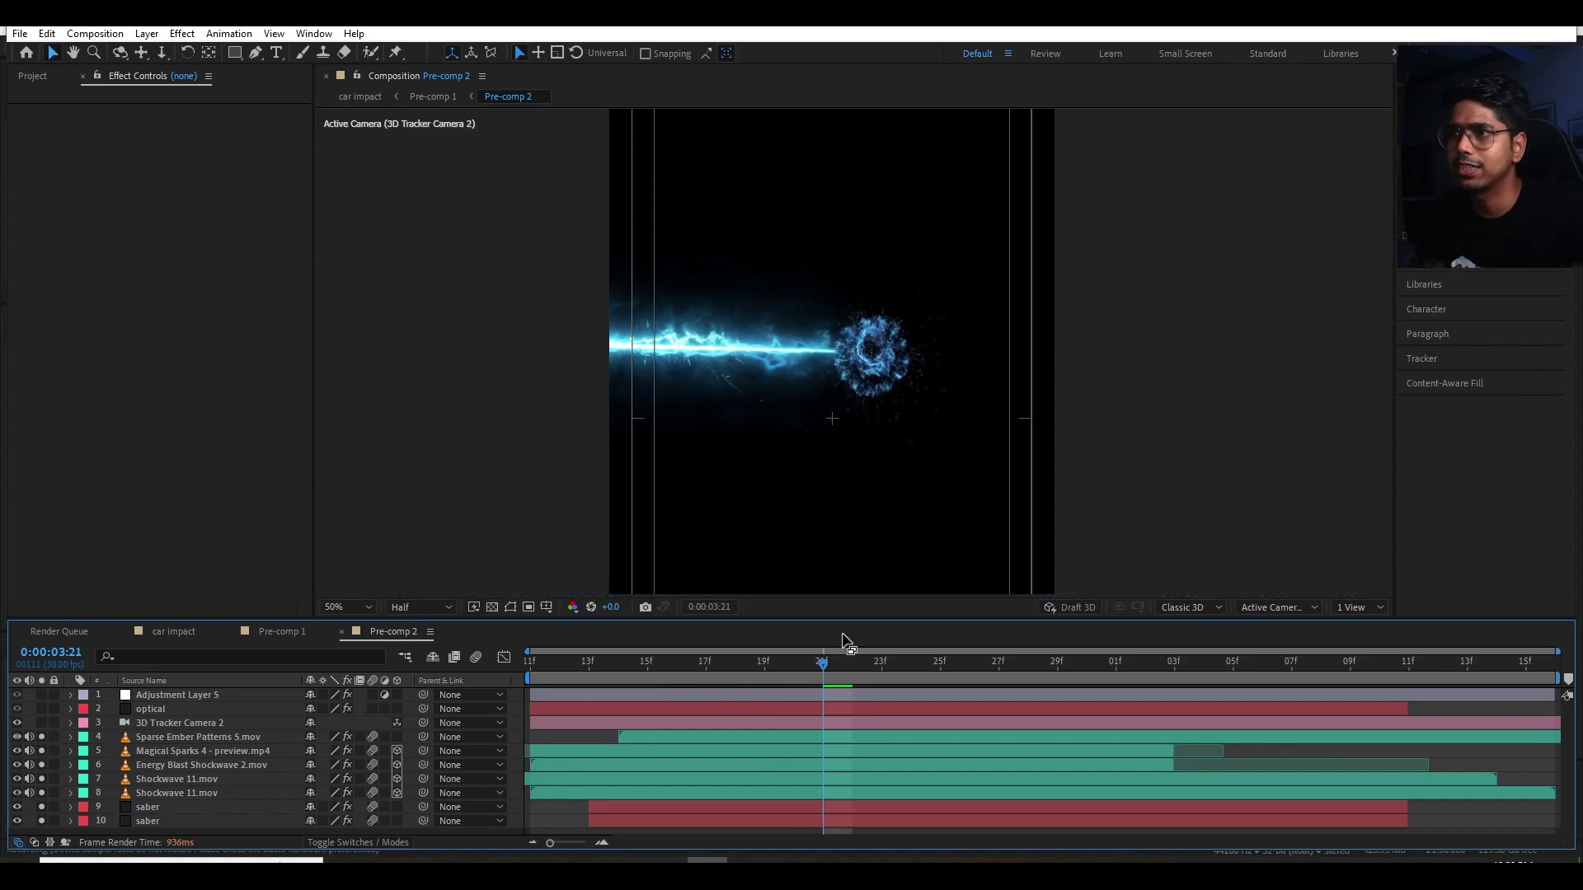
key(Page_Down)
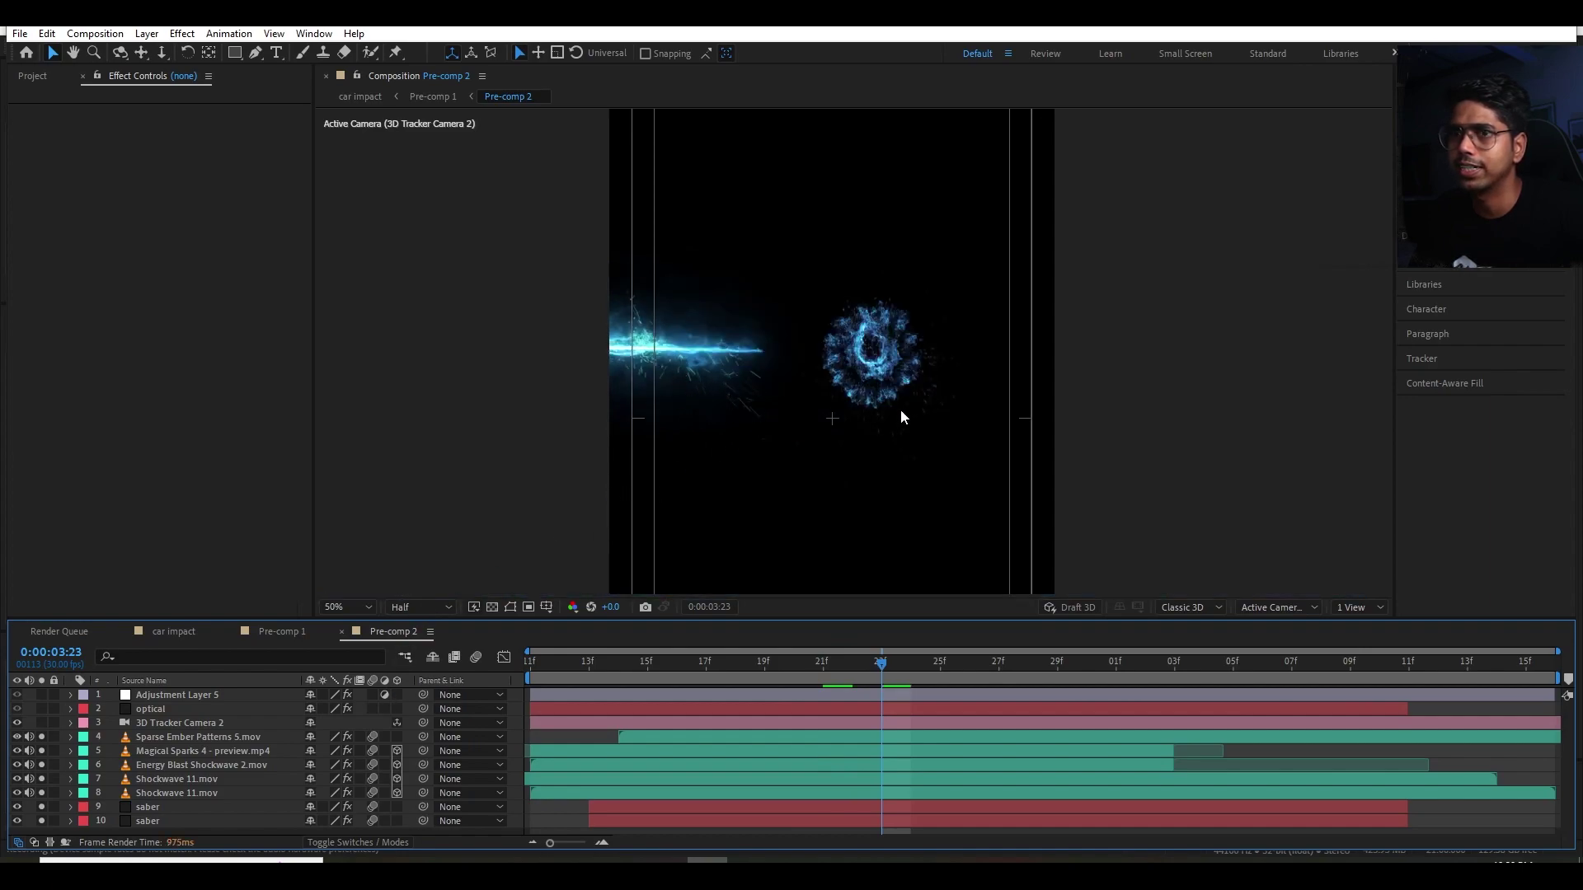
Inspect the optical flare and Adjustment Layer 5, then solo the Hue/Saturation layer tinting the blast purple.
click(134, 709)
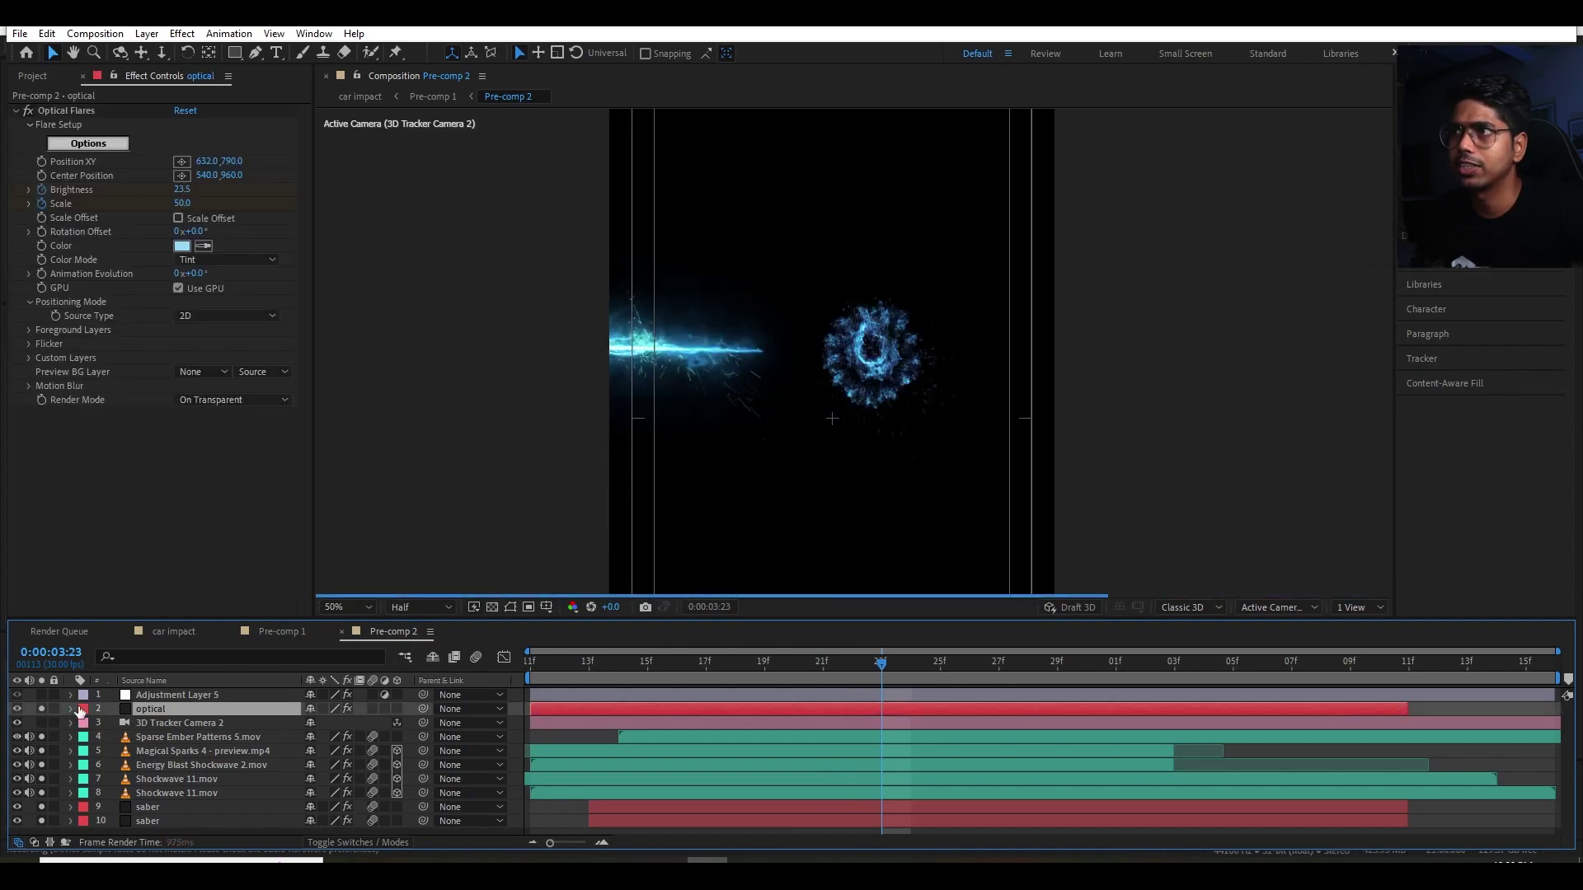
click(162, 699)
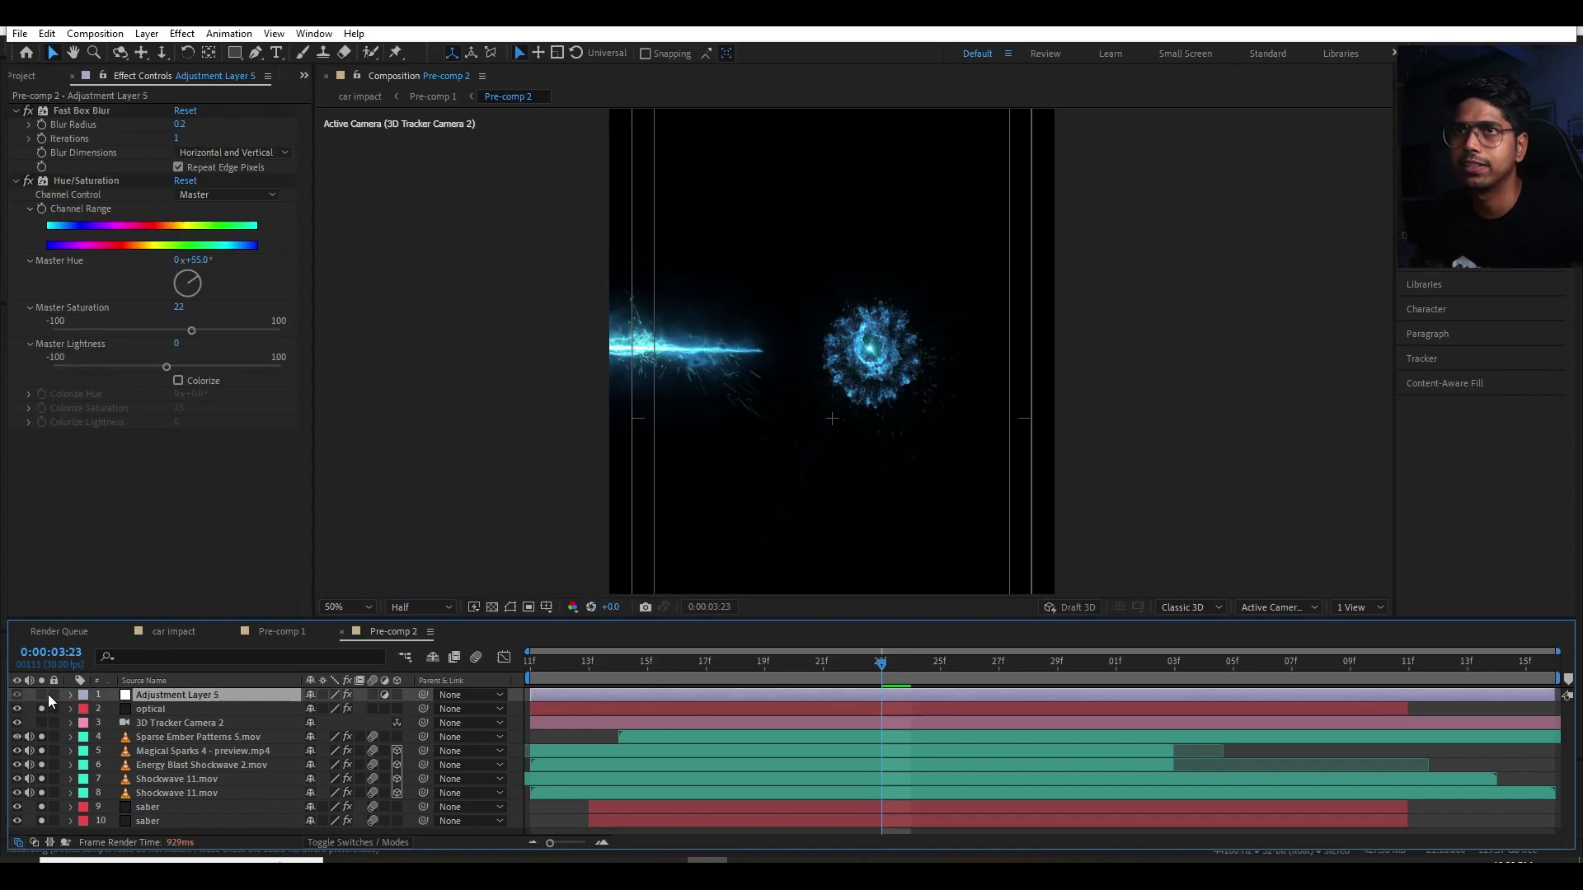
click(41, 695)
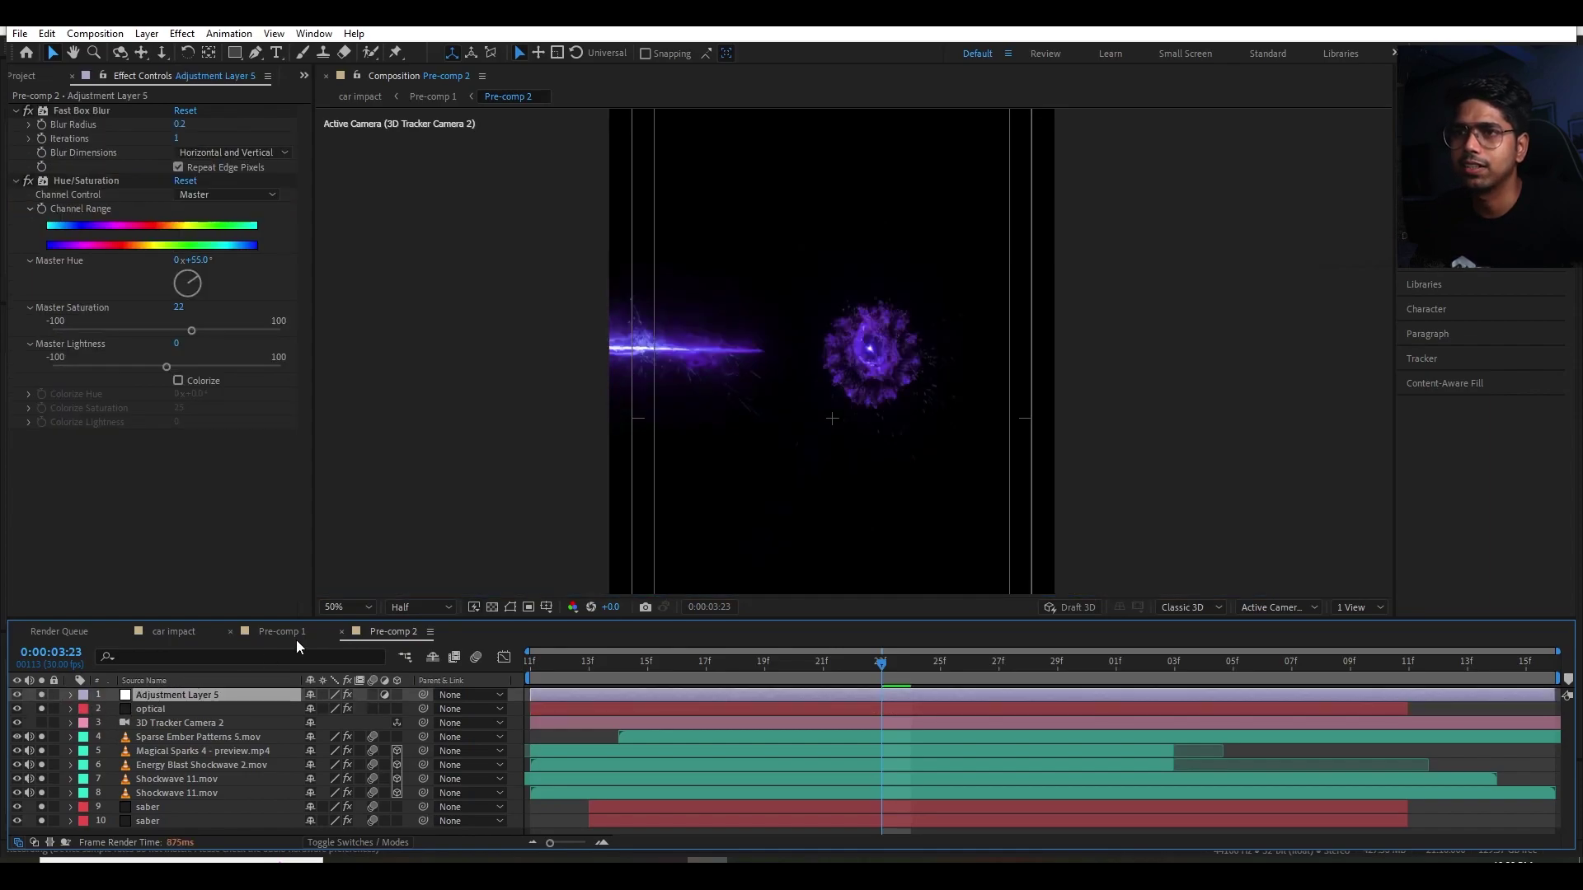